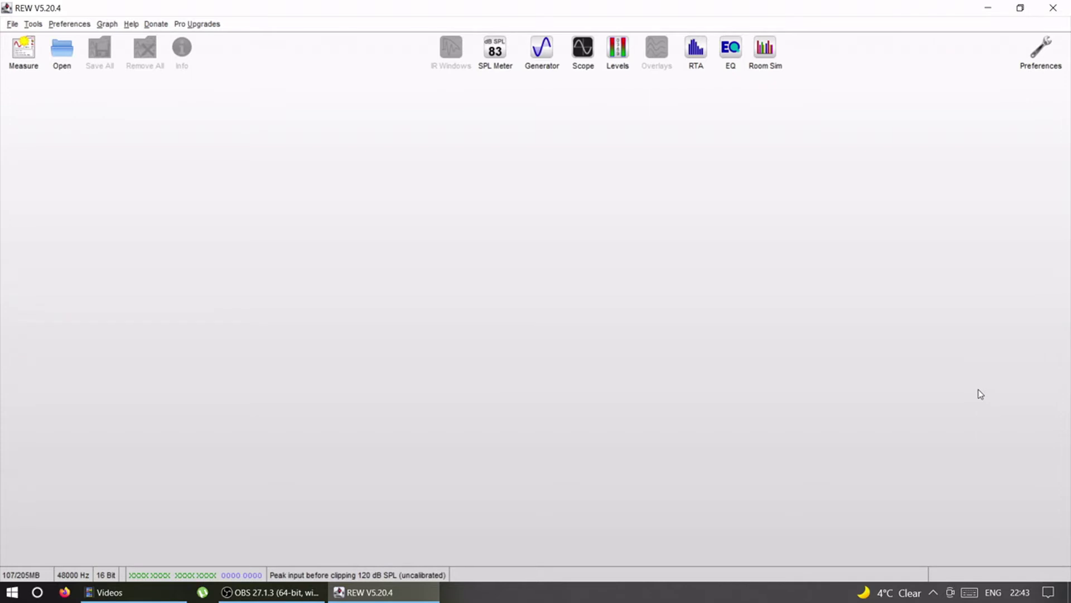
Raise the system volume and set REW's input device to Microphone (Realtek USB2.0 Audio).
{"action": "key", "text": "XF86AudioRaiseVolume"}
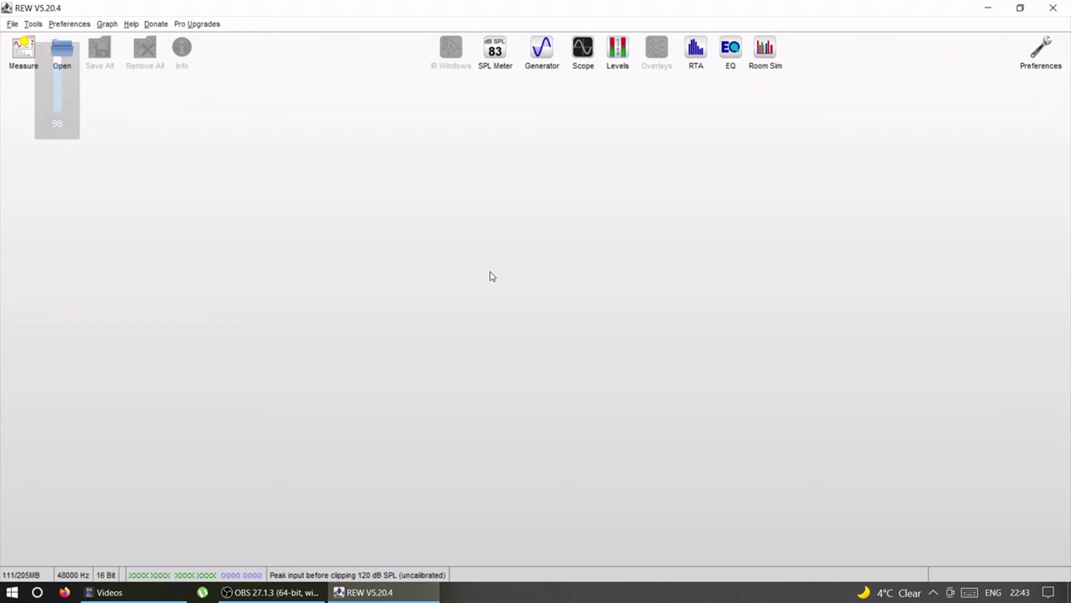
{"action": "left_click", "coordinate": [1041, 49]}
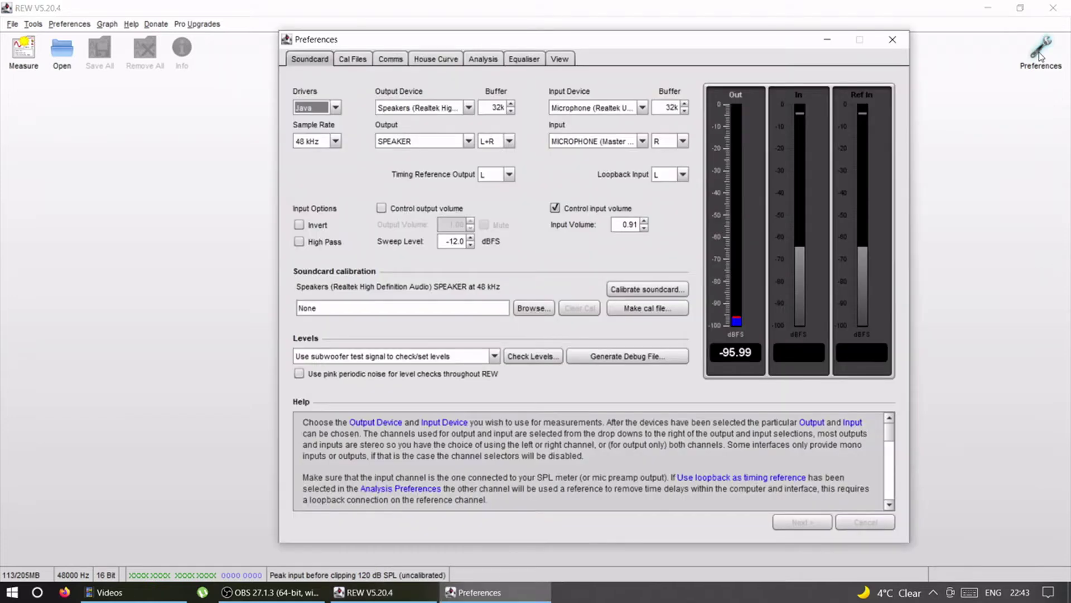
{"action": "left_click", "coordinate": [642, 107]}
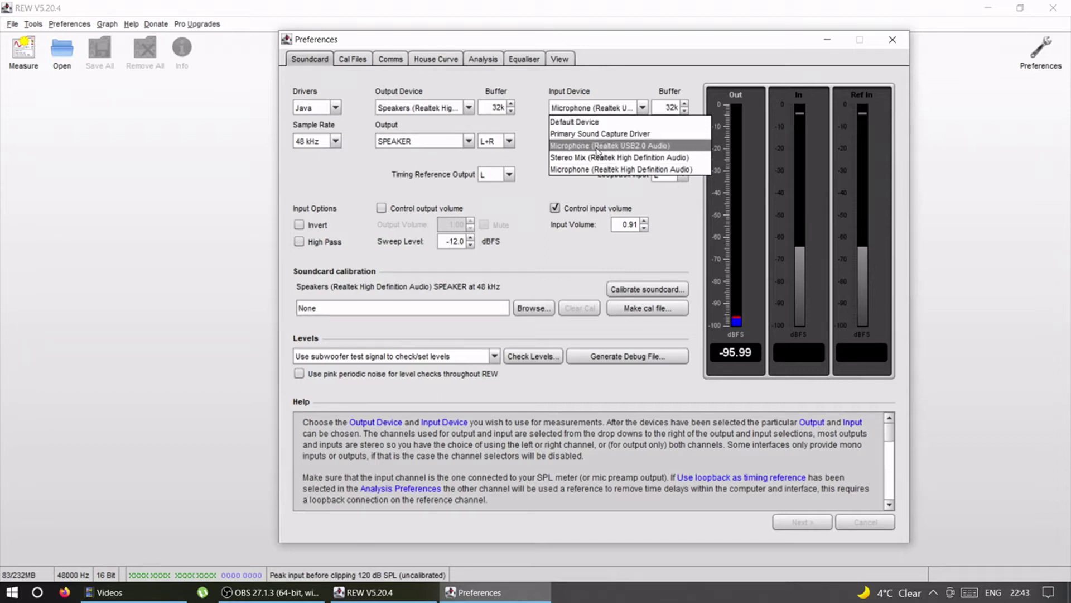
{"action": "left_click", "coordinate": [630, 148]}
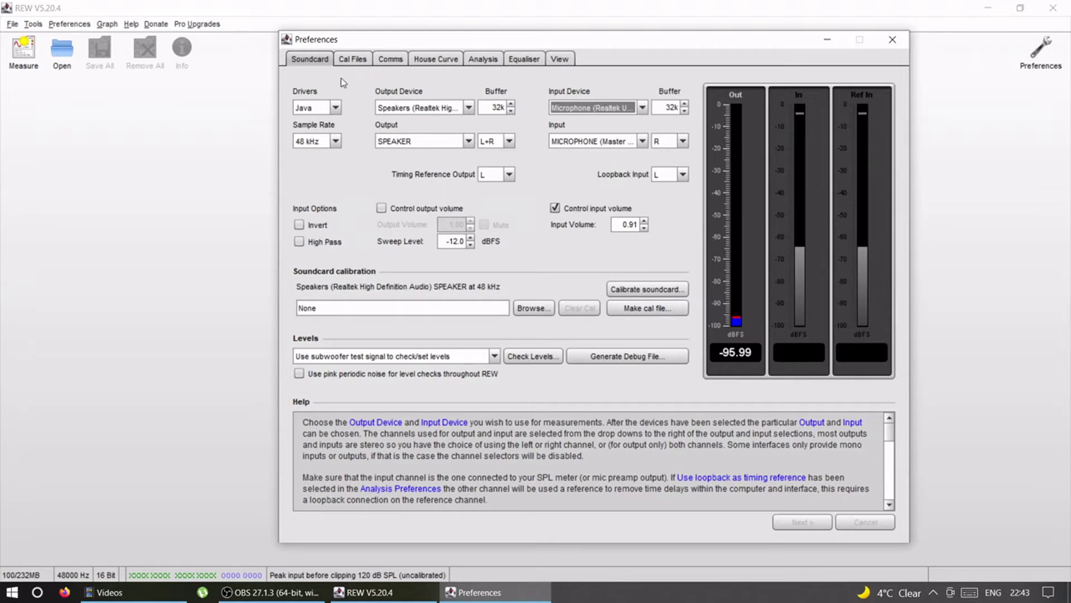
{"action": "left_click", "coordinate": [351, 60]}
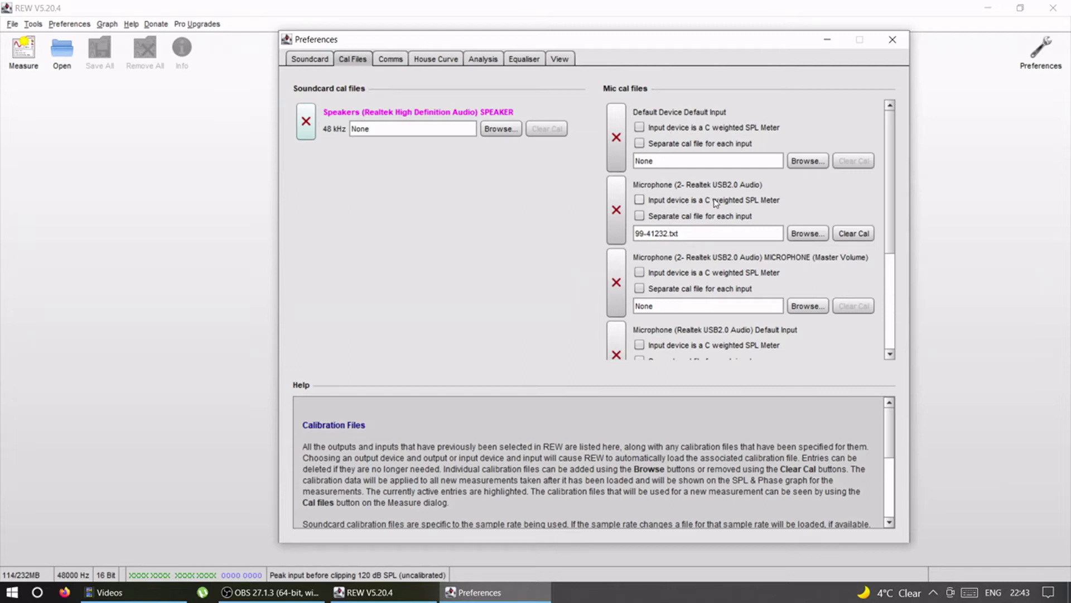
Load 99-41232.txt as the USB microphone's calibration file, then close Preferences.
{"action": "left_click", "coordinate": [807, 233]}
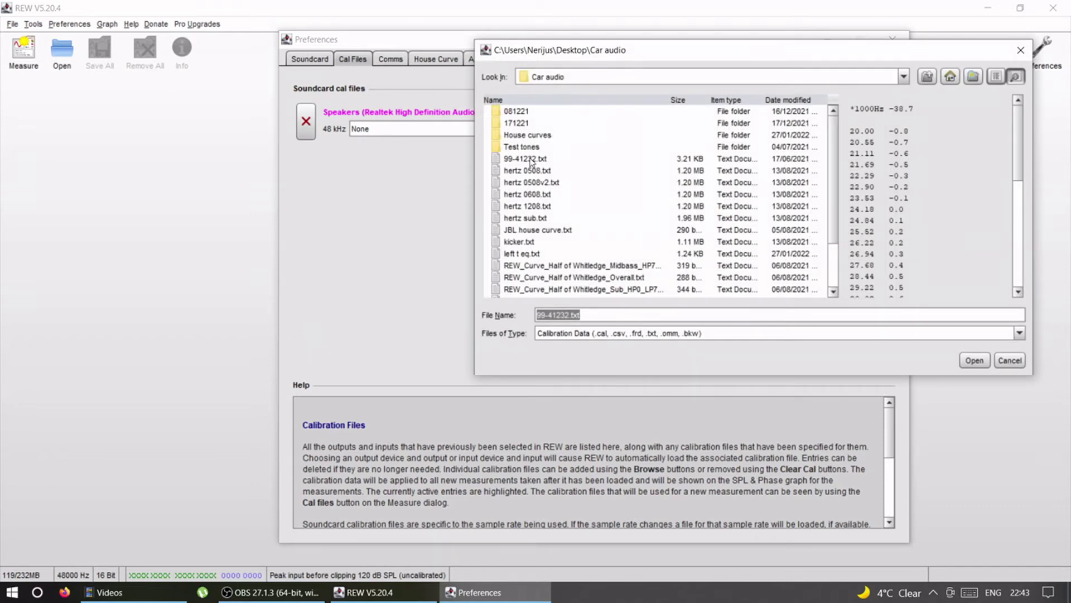
{"action": "left_click", "coordinate": [531, 161]}
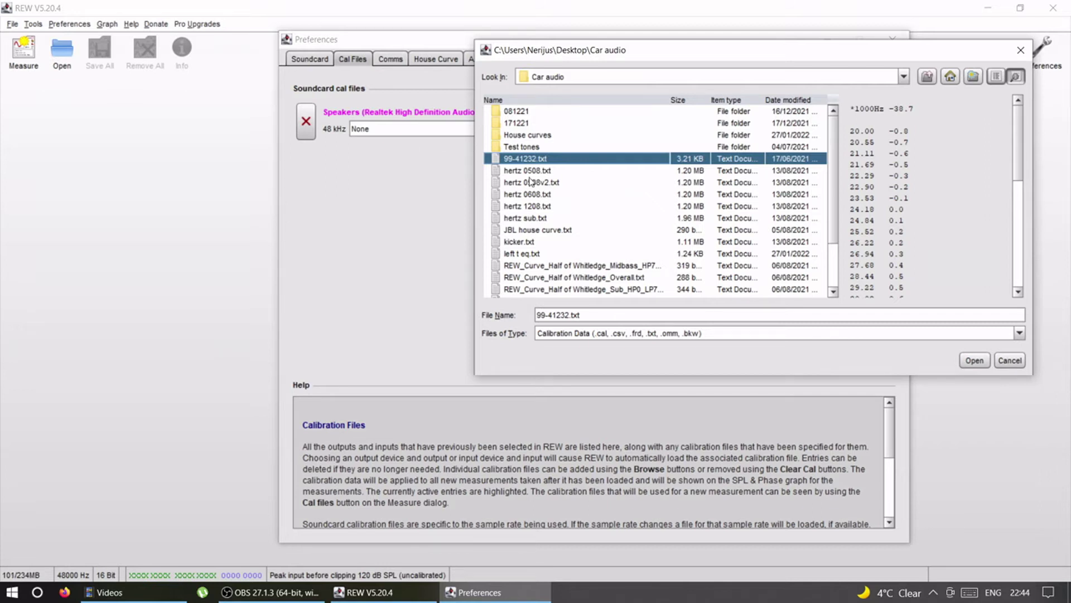
{"action": "left_click", "coordinate": [975, 360]}
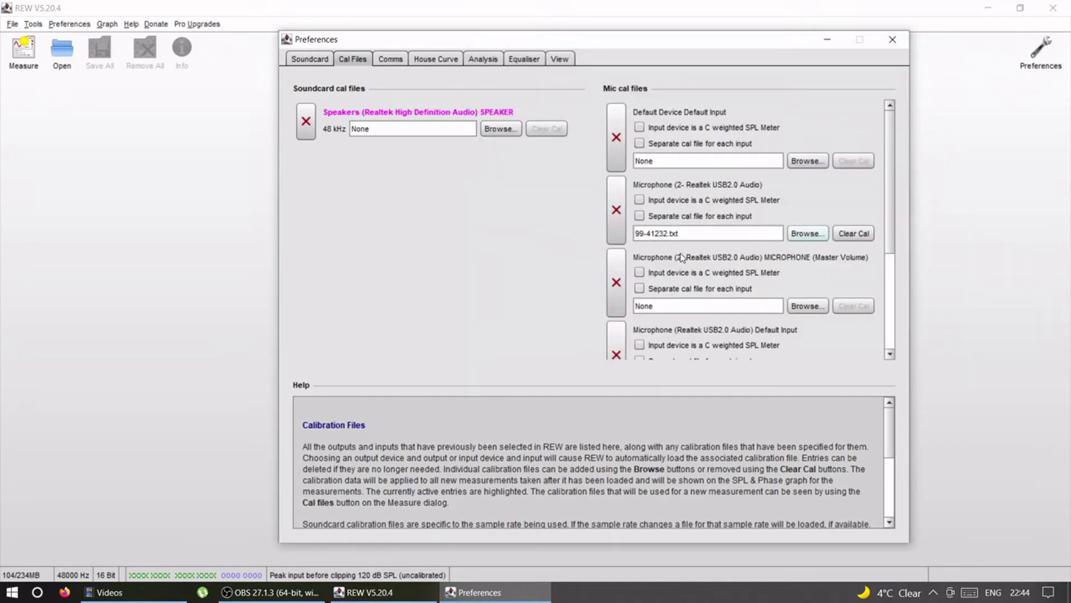
{"action": "left_click", "coordinate": [892, 39]}
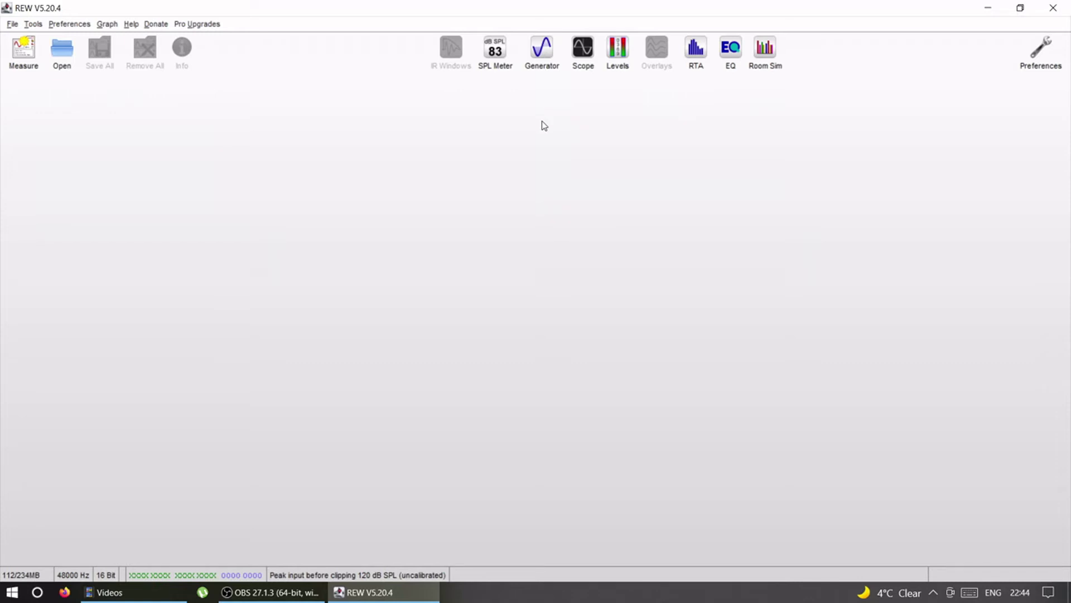
Open the signal generator, look over the Tones, Multitone and Sweeps tabs, and return to pink noise.
{"action": "left_click", "coordinate": [541, 50]}
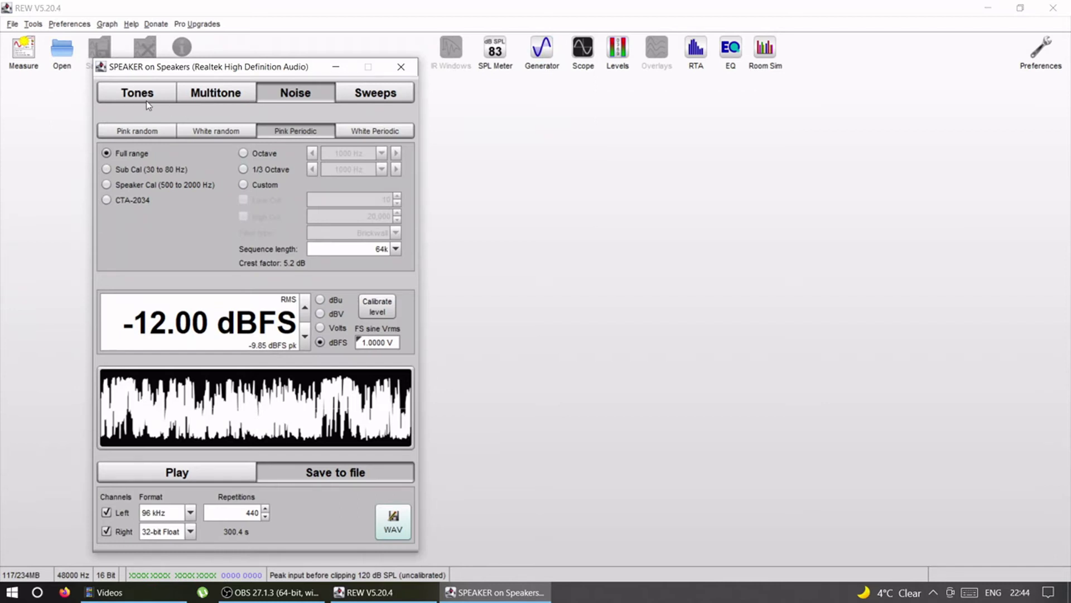
{"action": "left_click", "coordinate": [167, 94]}
{"action": "left_click", "coordinate": [204, 96]}
{"action": "left_click", "coordinate": [363, 96]}
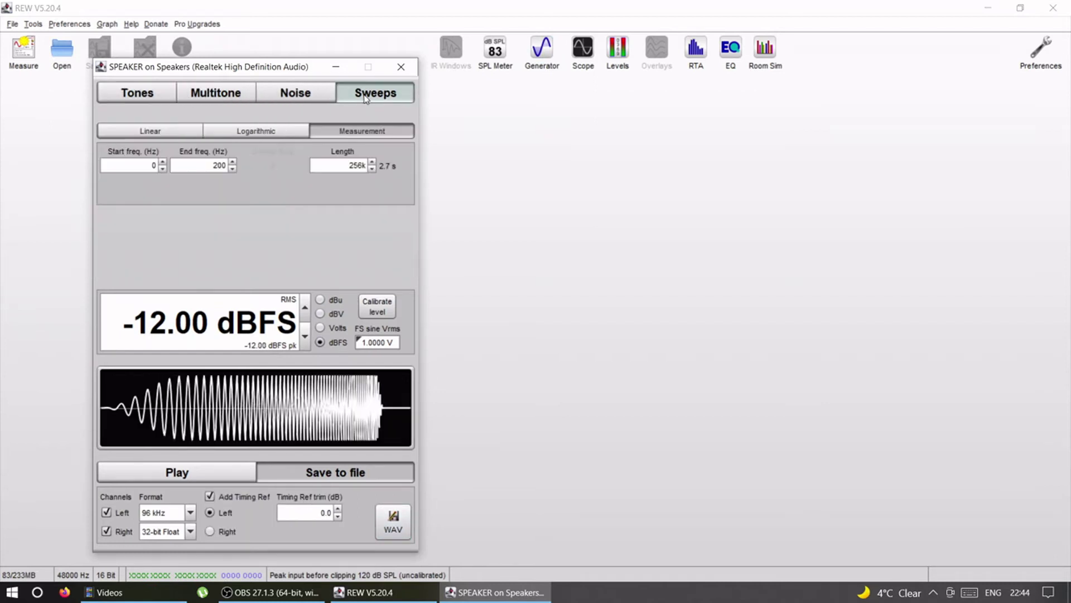
{"action": "left_click", "coordinate": [293, 94]}
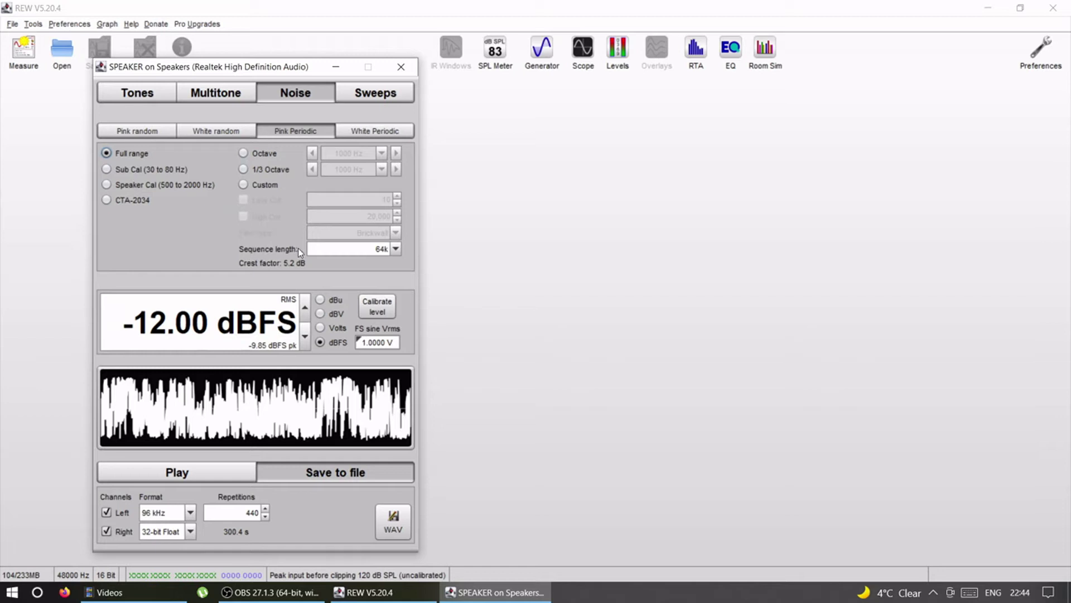
Keep the pink periodic noise sequence length at 64k.
{"action": "left_click", "coordinate": [394, 249]}
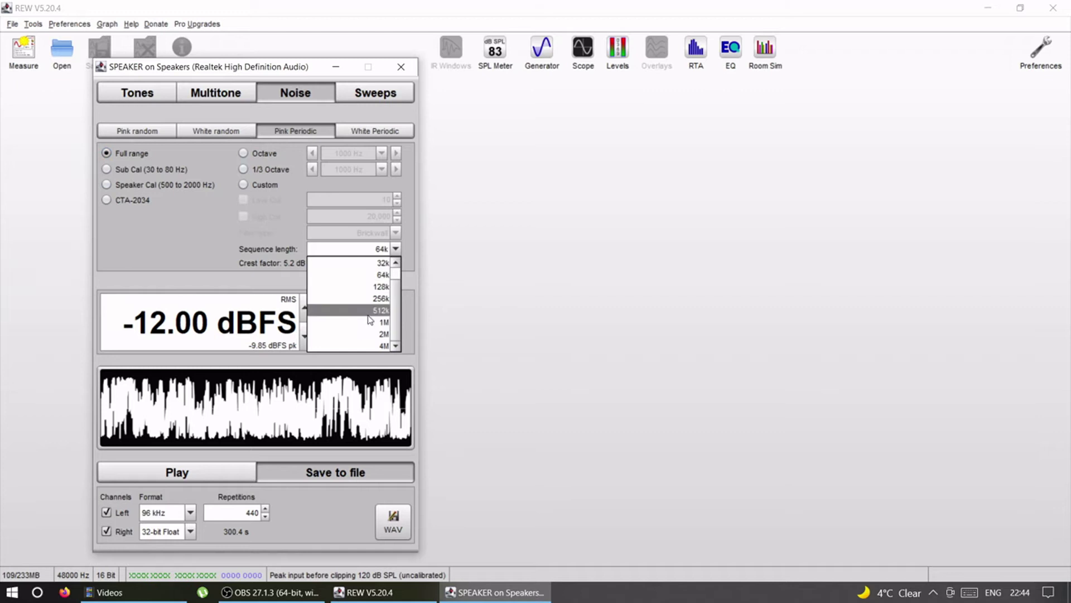
{"action": "left_click", "coordinate": [373, 279]}
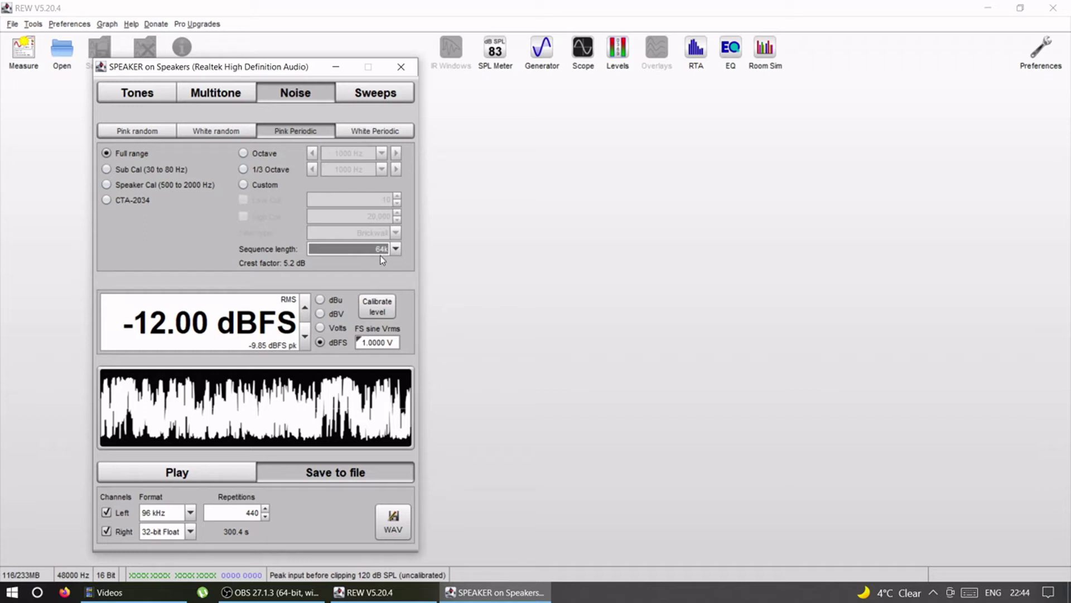
{"action": "left_click", "coordinate": [317, 479]}
Confirm the pink-noise file export sample rate stays at 96 kHz.
{"action": "left_click", "coordinate": [204, 471]}
{"action": "left_click", "coordinate": [312, 477]}
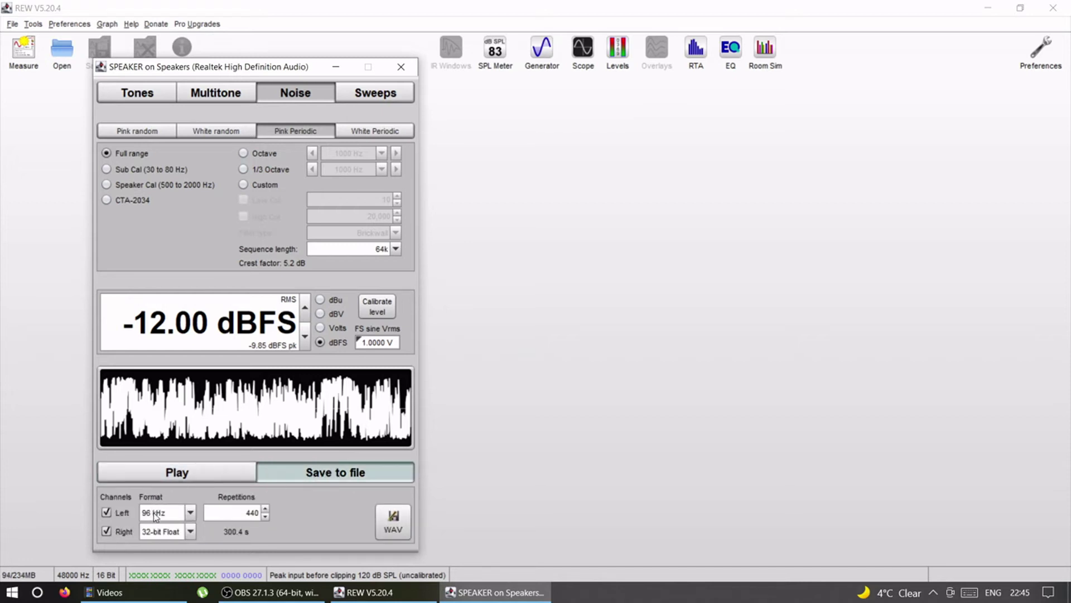
{"action": "left_click", "coordinate": [191, 513]}
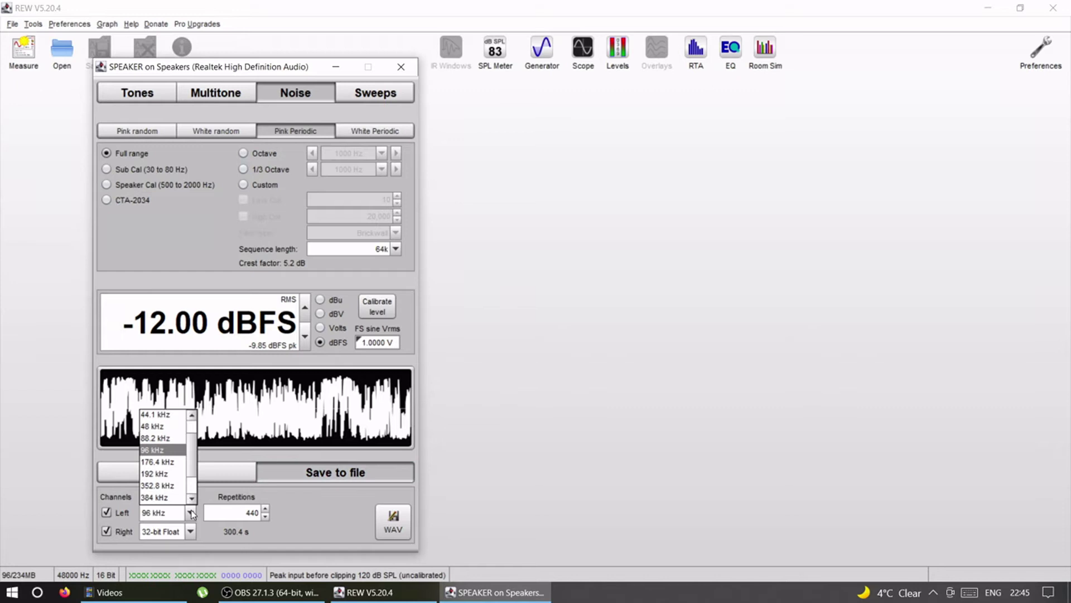
{"action": "left_click", "coordinate": [157, 449]}
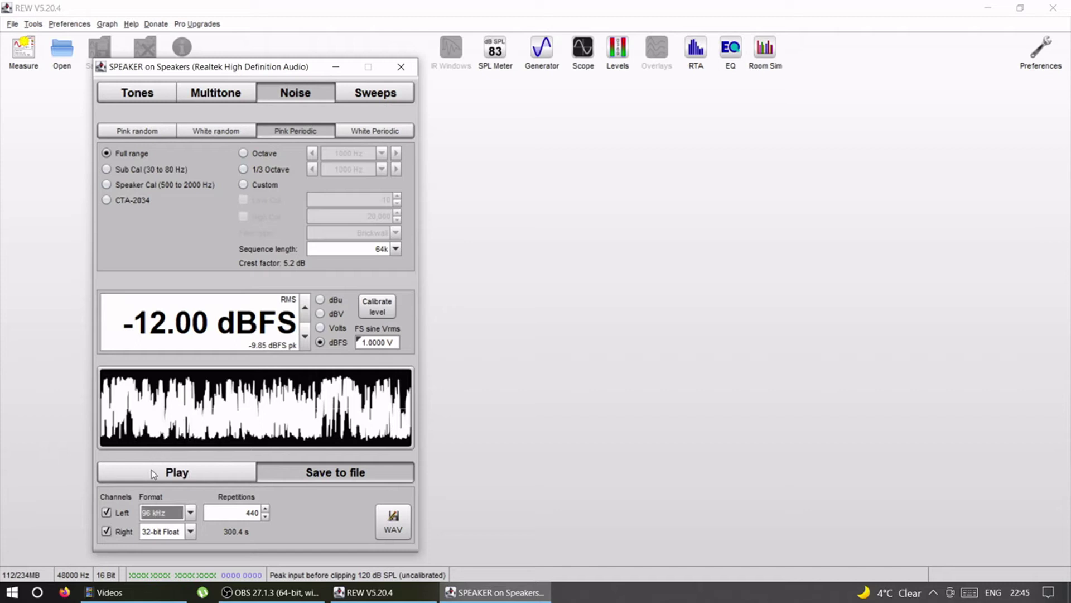
{"action": "left_click", "coordinate": [165, 512]}
{"action": "left_click", "coordinate": [190, 509]}
Start and cancel the WAV save twice without saving, then close the generator.
{"action": "left_click", "coordinate": [393, 529]}
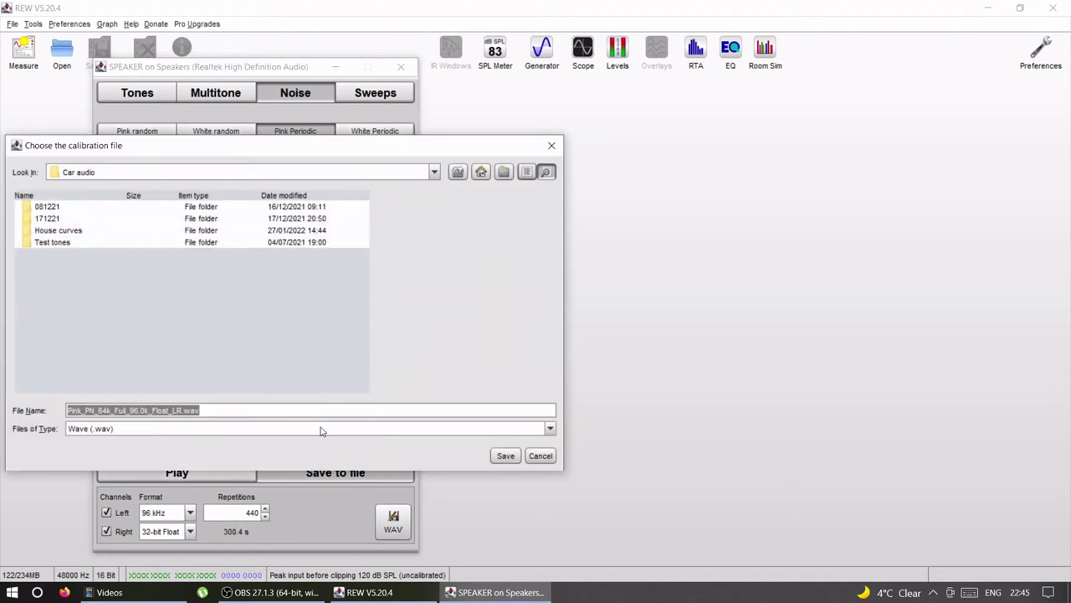
{"action": "left_click", "coordinate": [145, 412]}
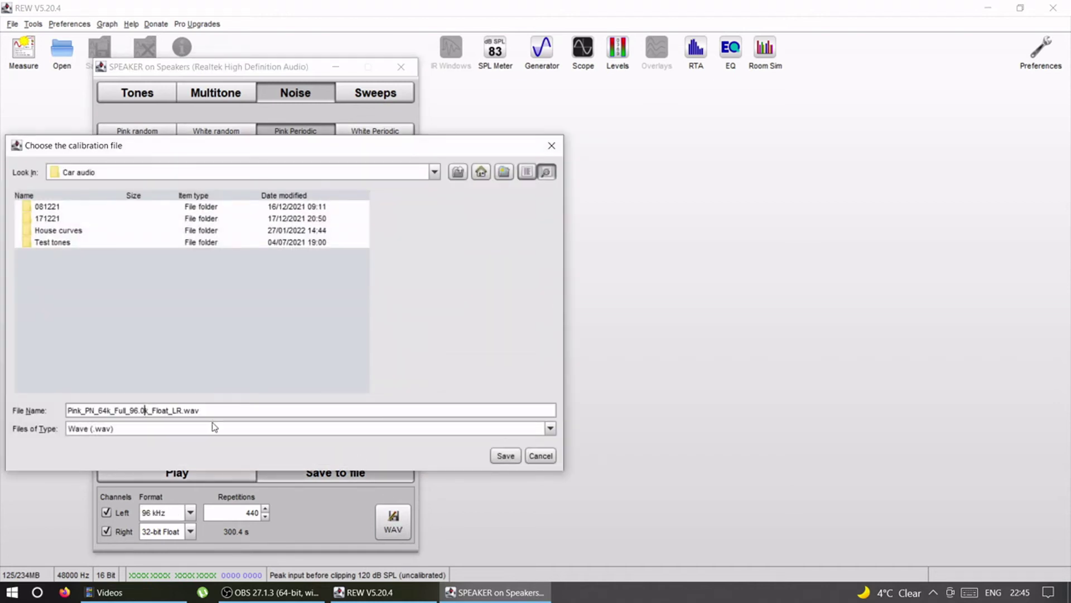
{"action": "left_click", "coordinate": [540, 456]}
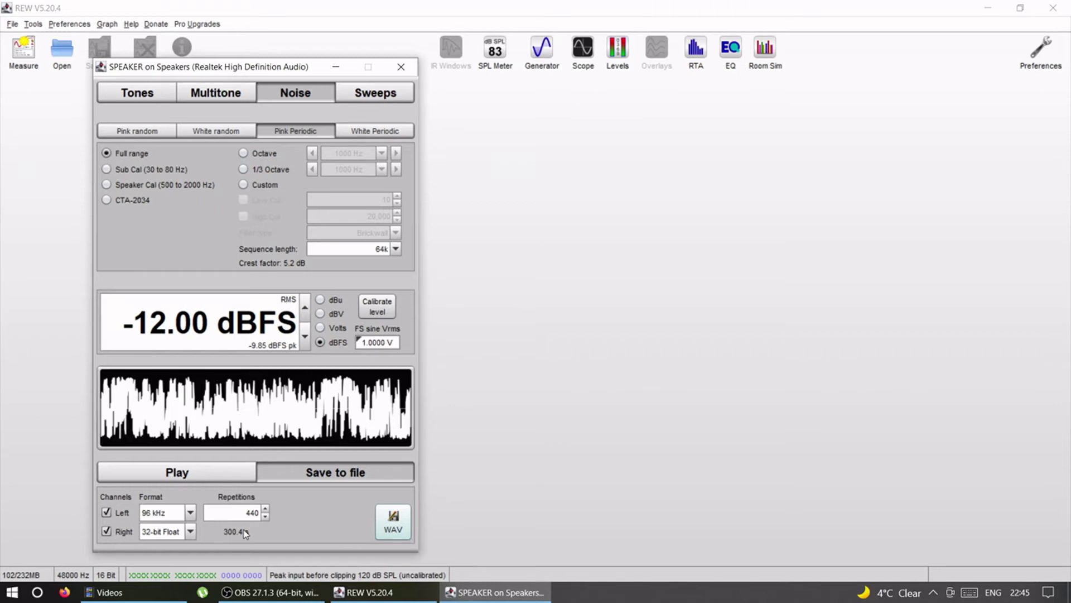
{"action": "left_click", "coordinate": [393, 521]}
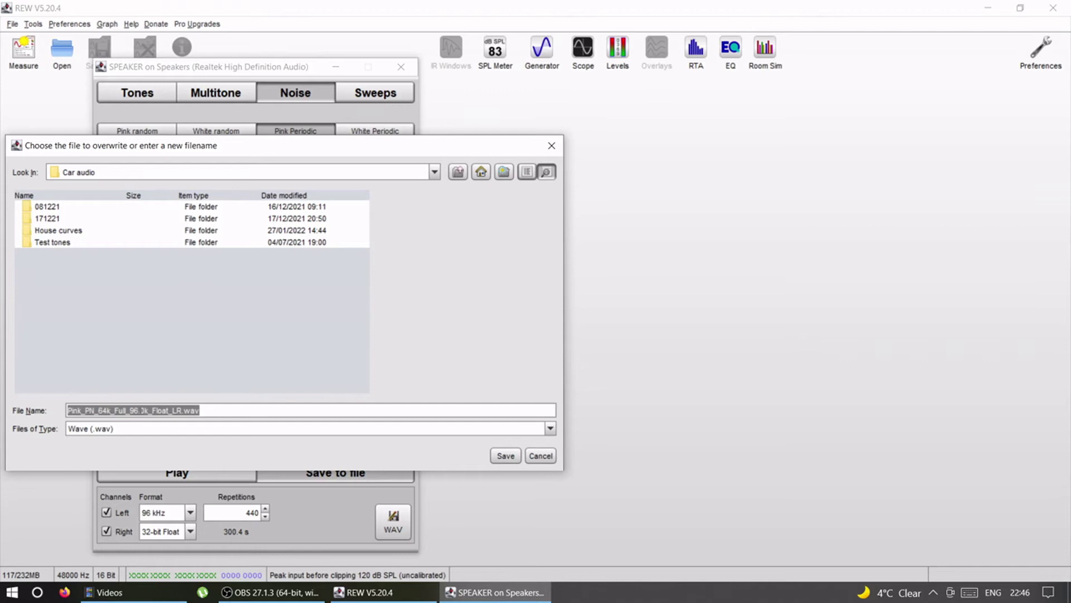
{"action": "left_click", "coordinate": [153, 411]}
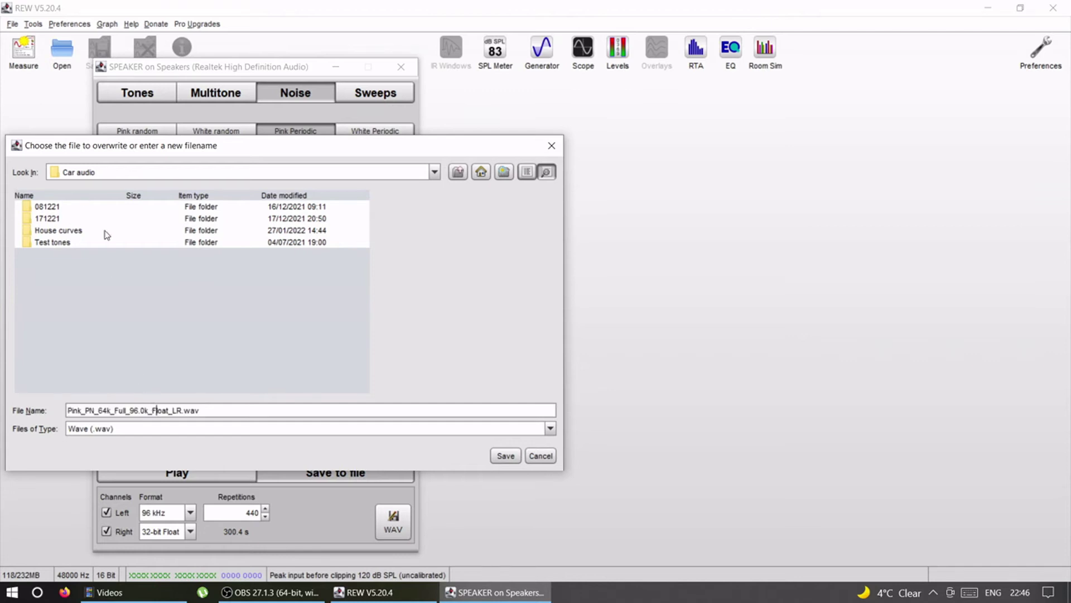
{"action": "left_click", "coordinate": [539, 458]}
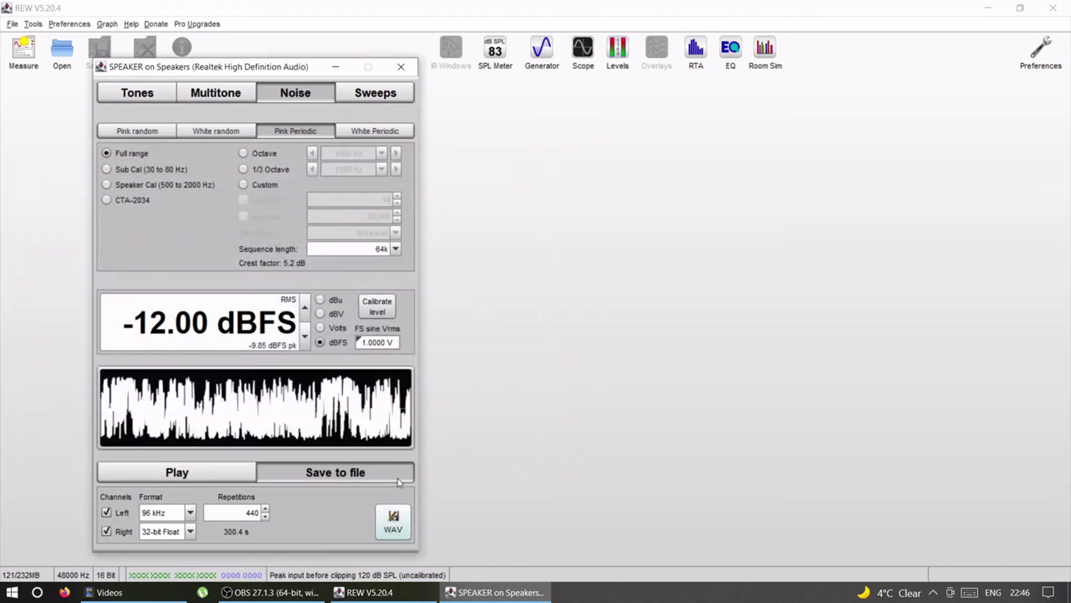
{"action": "left_click", "coordinate": [400, 66]}
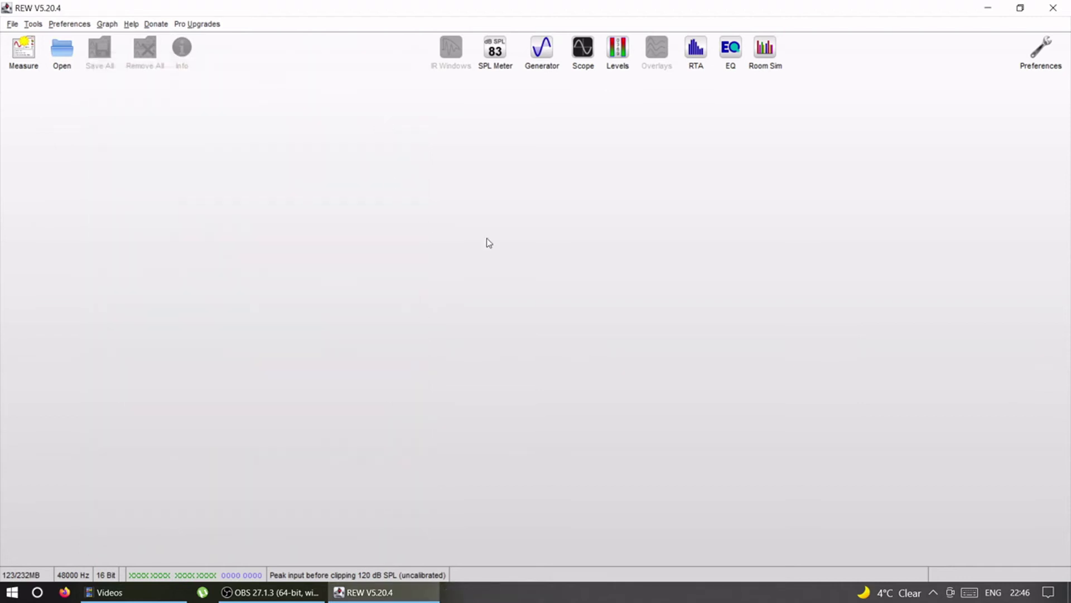
Open the RTA window, run a brief test capture, and set the analyser mode to RTA 1/48 octave.
{"action": "left_click", "coordinate": [696, 52]}
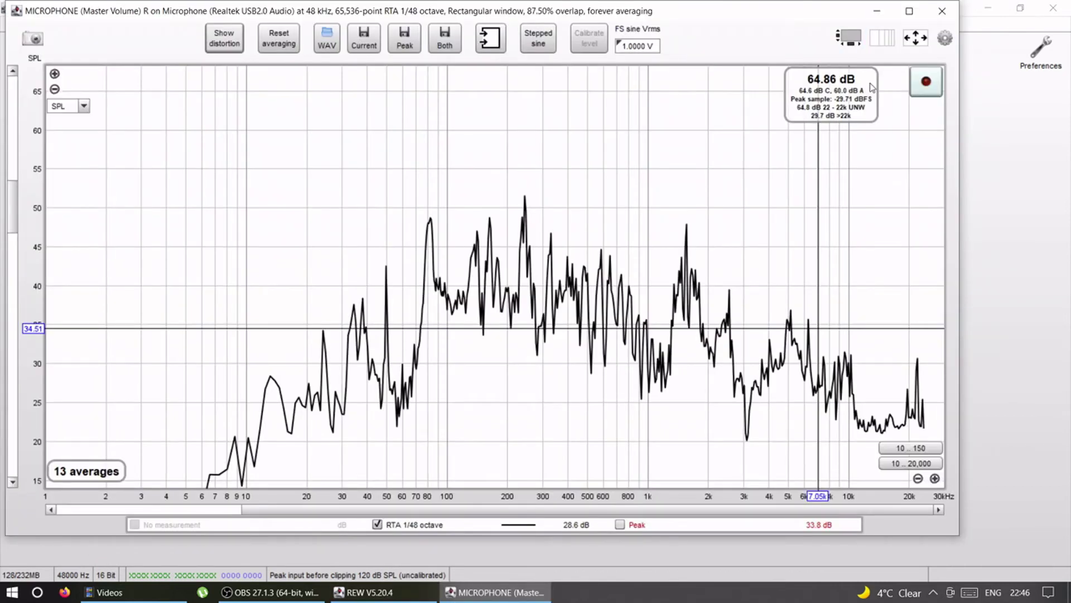
{"action": "left_click", "coordinate": [926, 82]}
{"action": "left_click", "coordinate": [926, 84]}
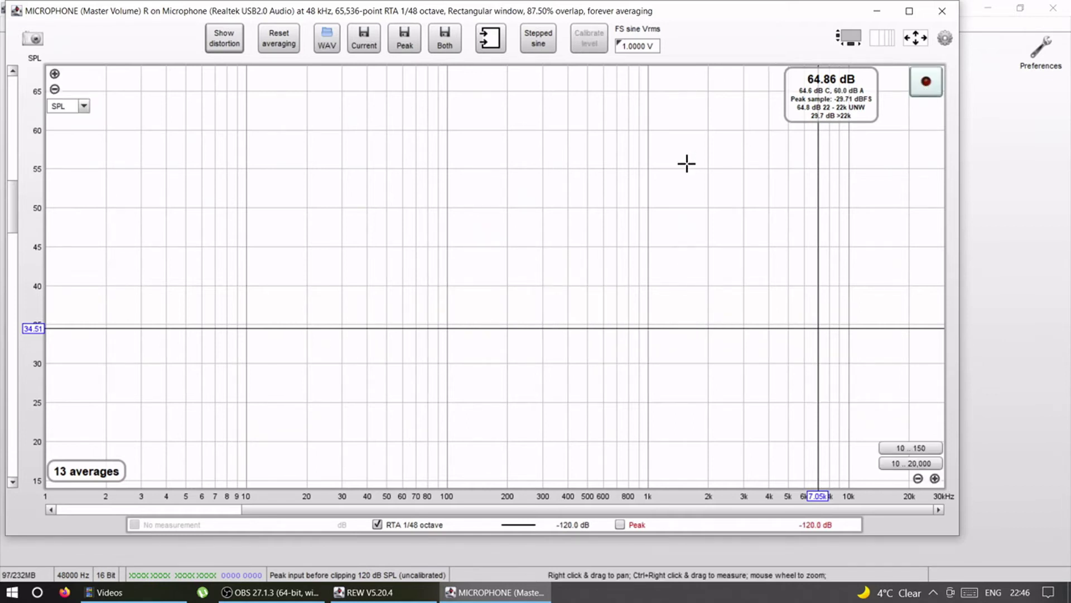
{"action": "left_click", "coordinate": [944, 40]}
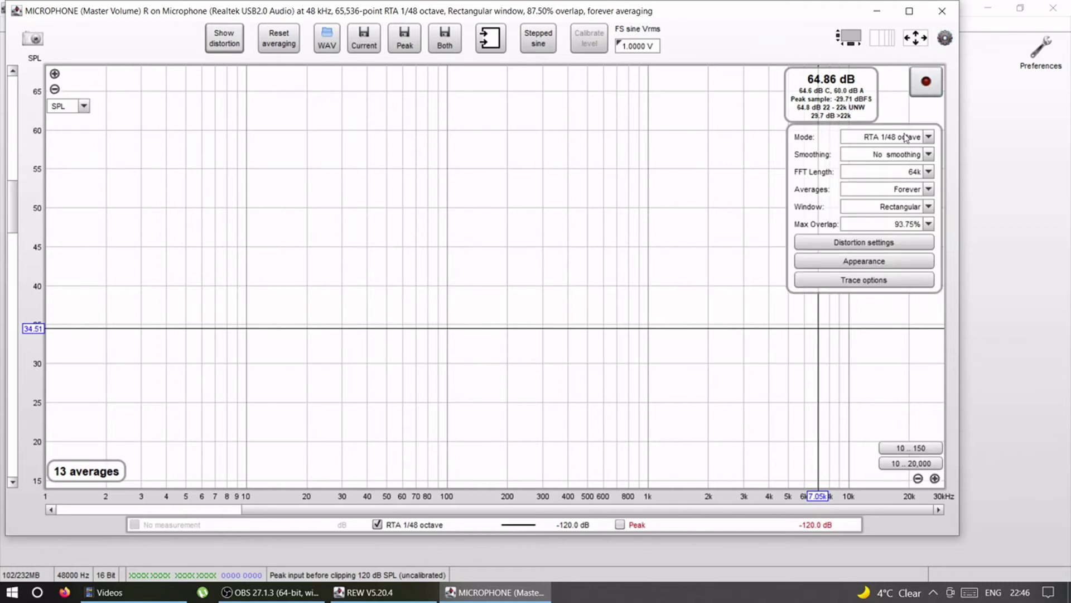
{"action": "left_click", "coordinate": [863, 137]}
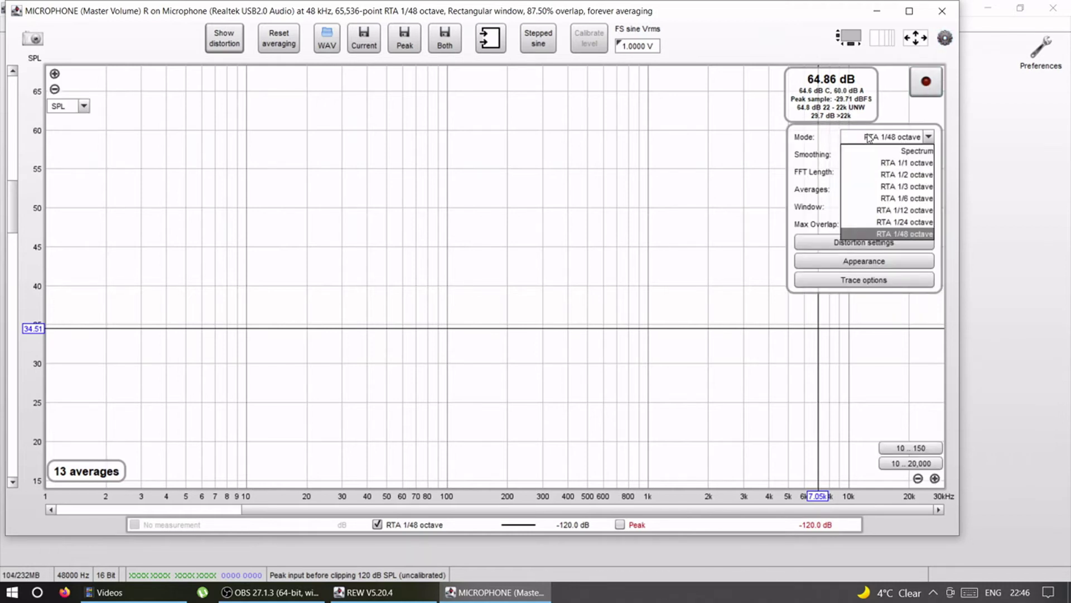
{"action": "left_click", "coordinate": [927, 154]}
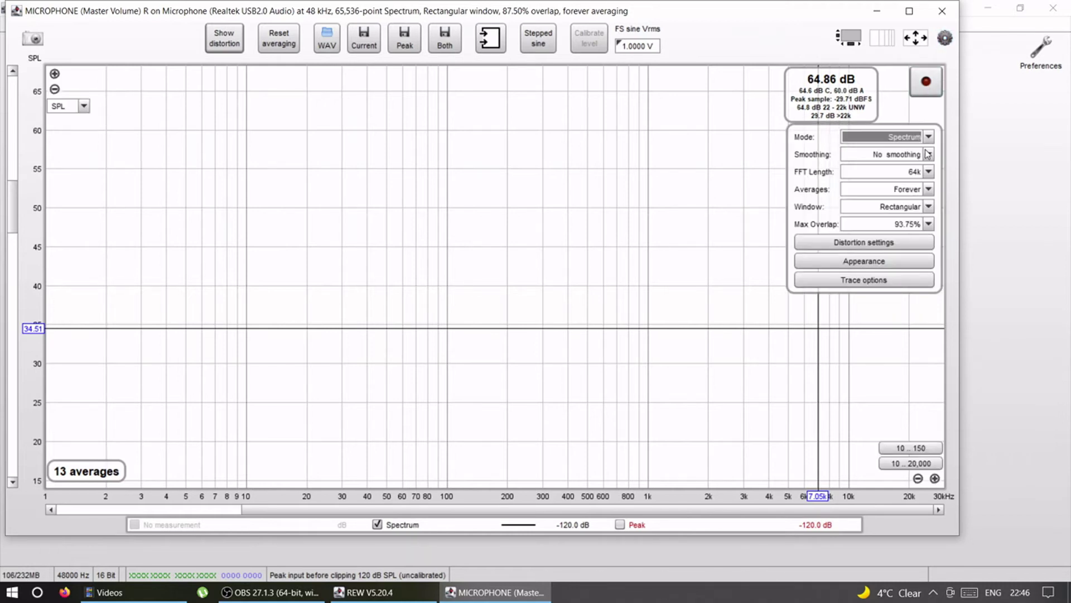
{"action": "left_click", "coordinate": [887, 139]}
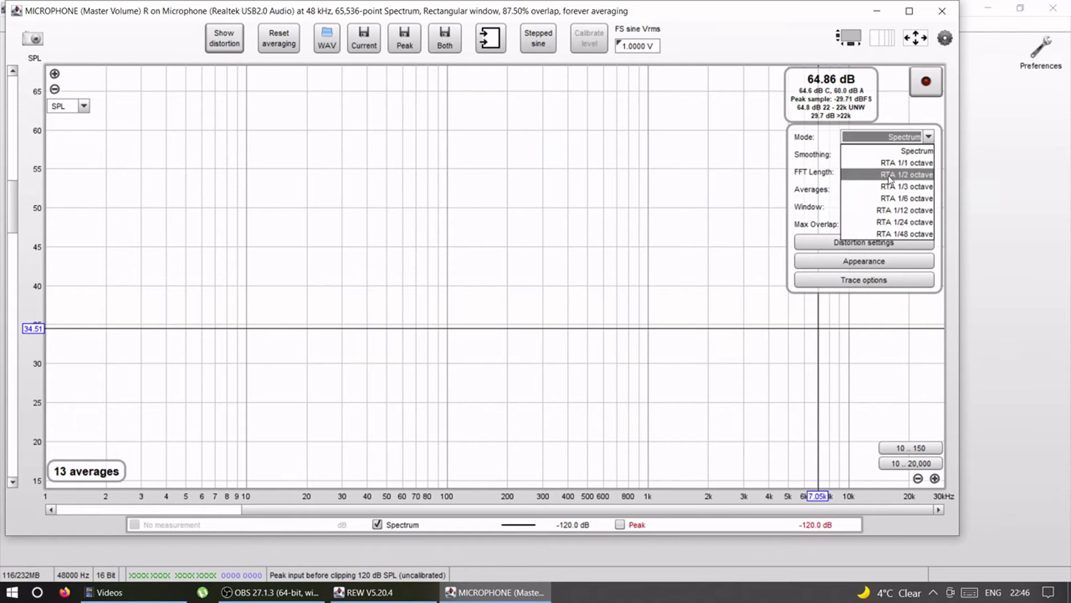
{"action": "left_click", "coordinate": [887, 234]}
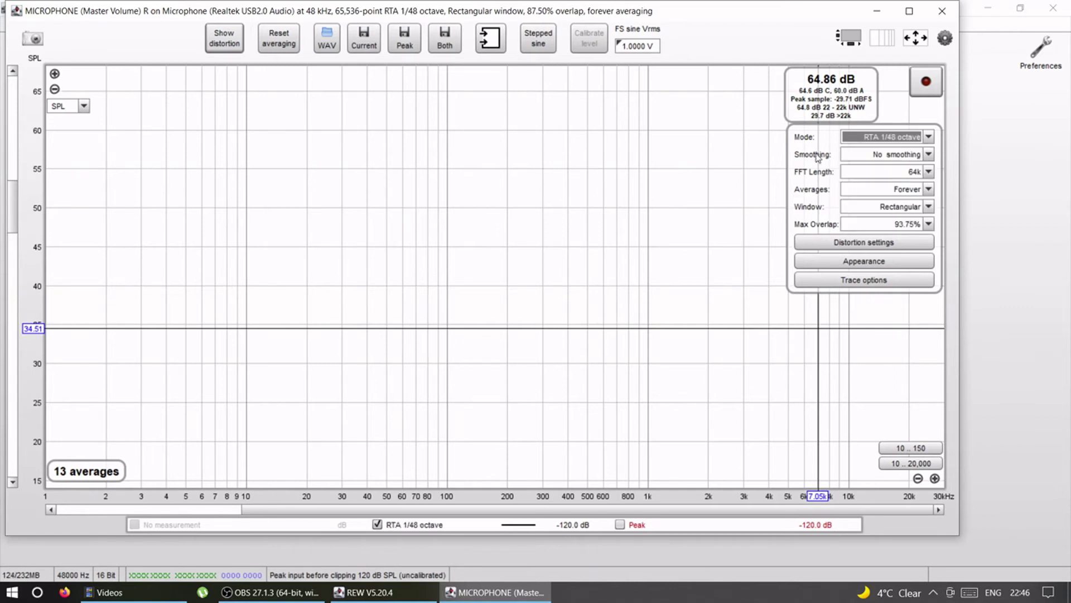
Keep no smoothing, 64k FFT, Forever averaging, Rectangular window and 93.75% overlap, then start the live RTA.
{"action": "left_click", "coordinate": [858, 158]}
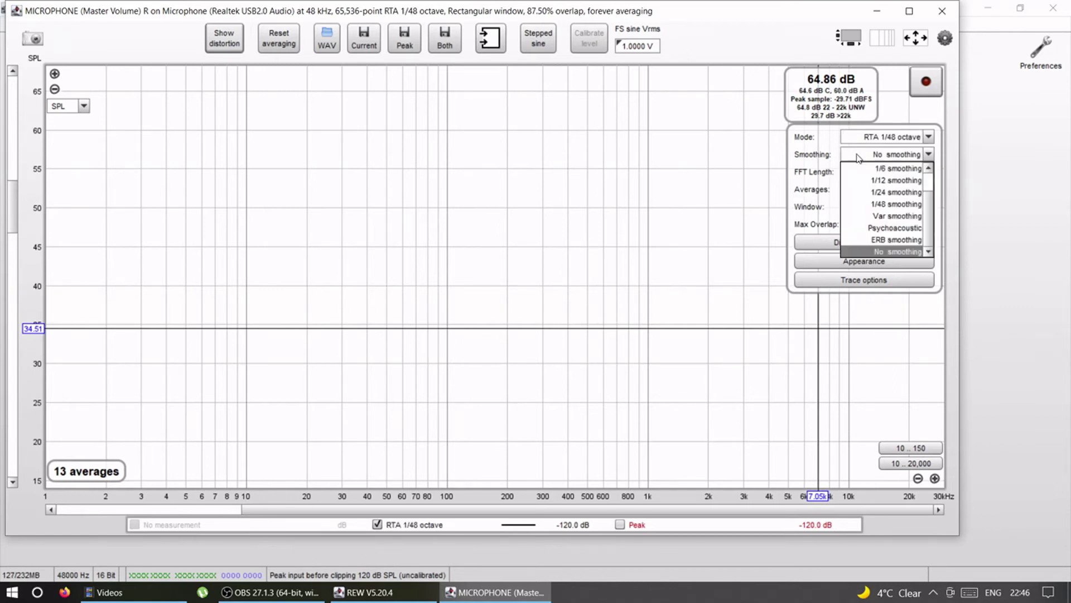
{"action": "left_click", "coordinate": [858, 158]}
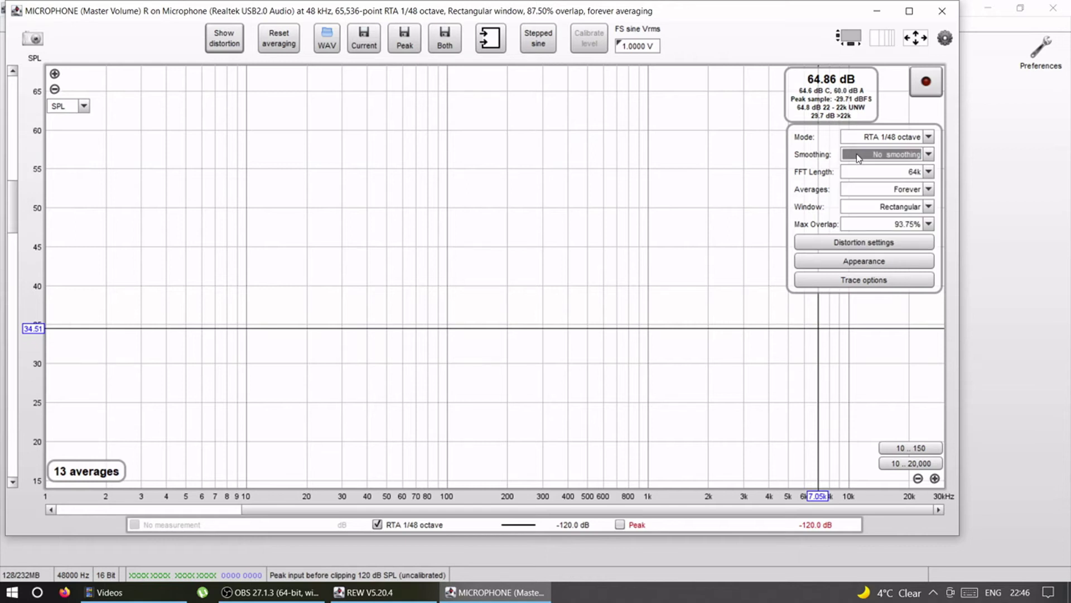
{"action": "left_click", "coordinate": [878, 178]}
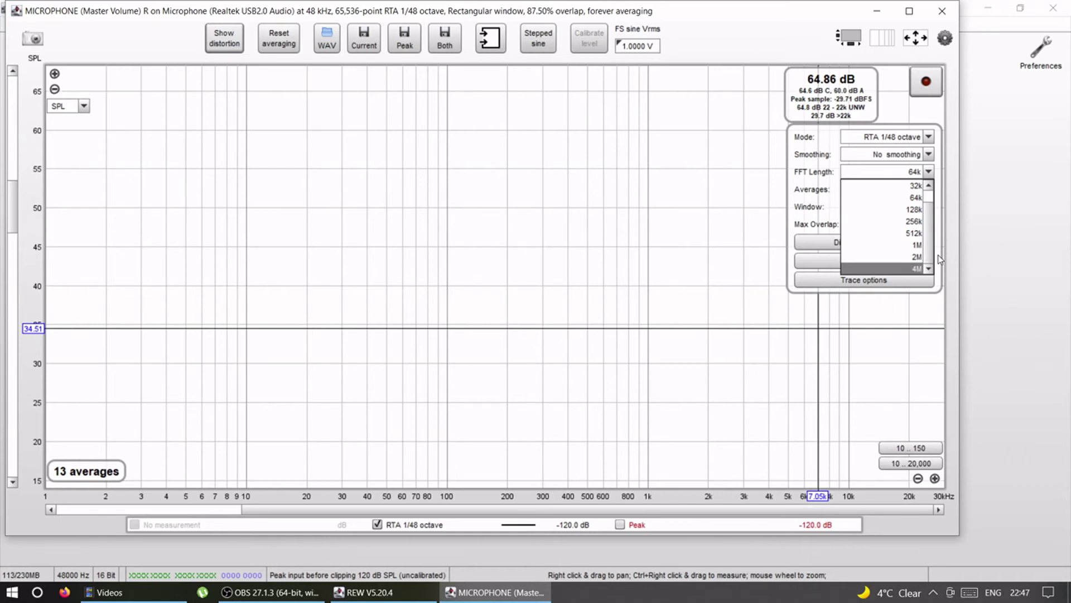
{"action": "left_click", "coordinate": [888, 198]}
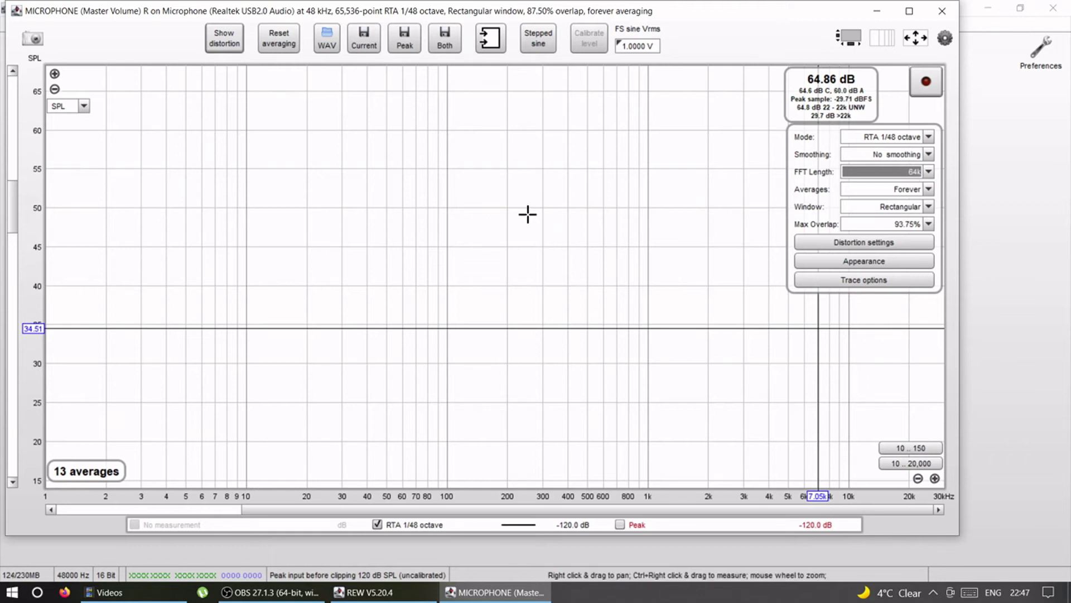
{"action": "left_click", "coordinate": [901, 190]}
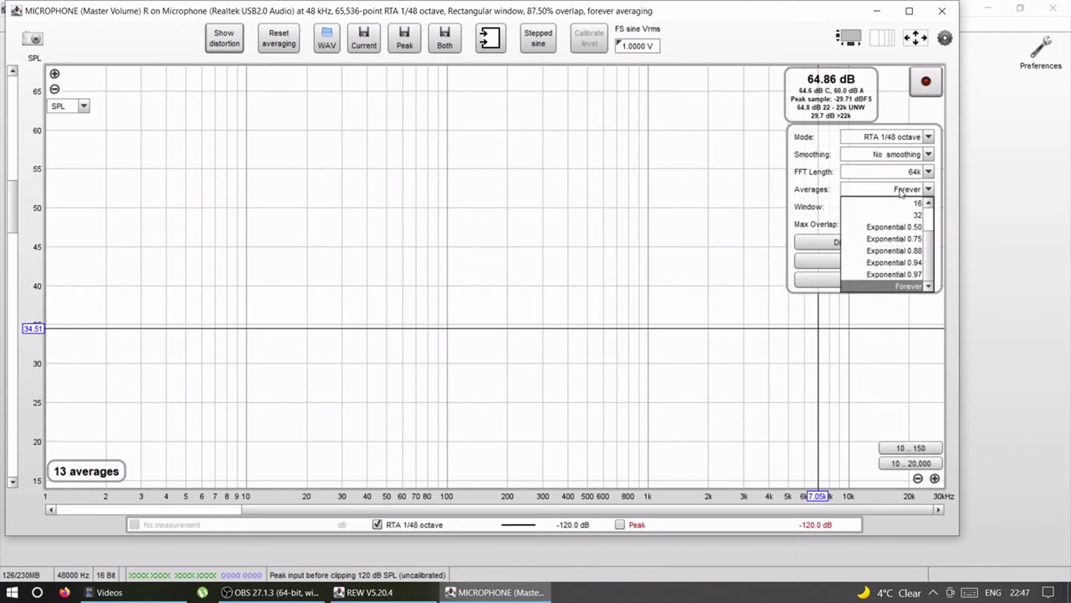
{"action": "left_click", "coordinate": [909, 290]}
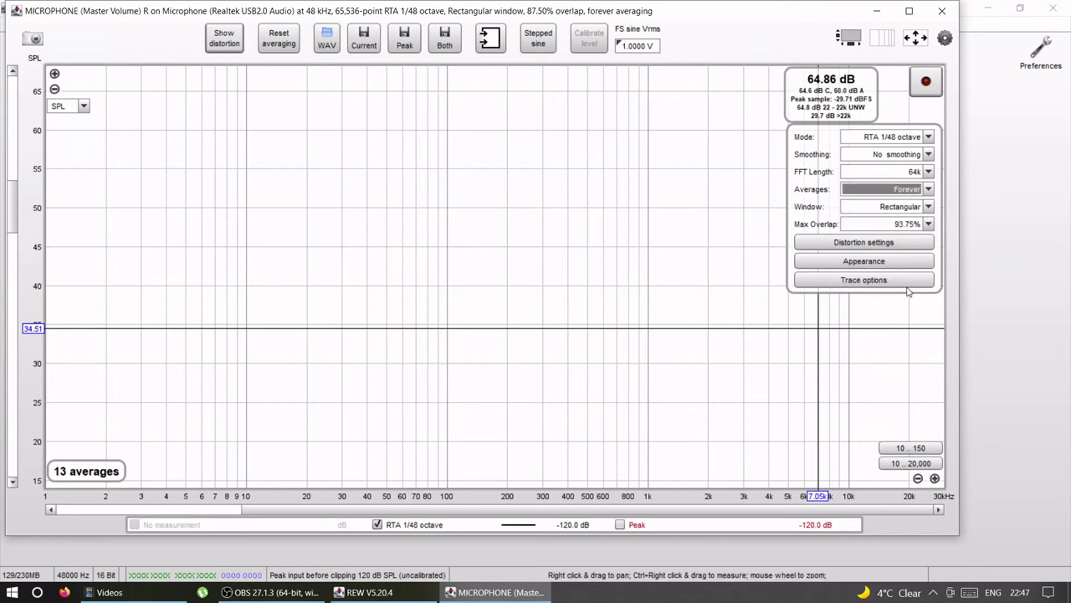
{"action": "double_click", "coordinate": [892, 207]}
{"action": "left_click", "coordinate": [892, 226]}
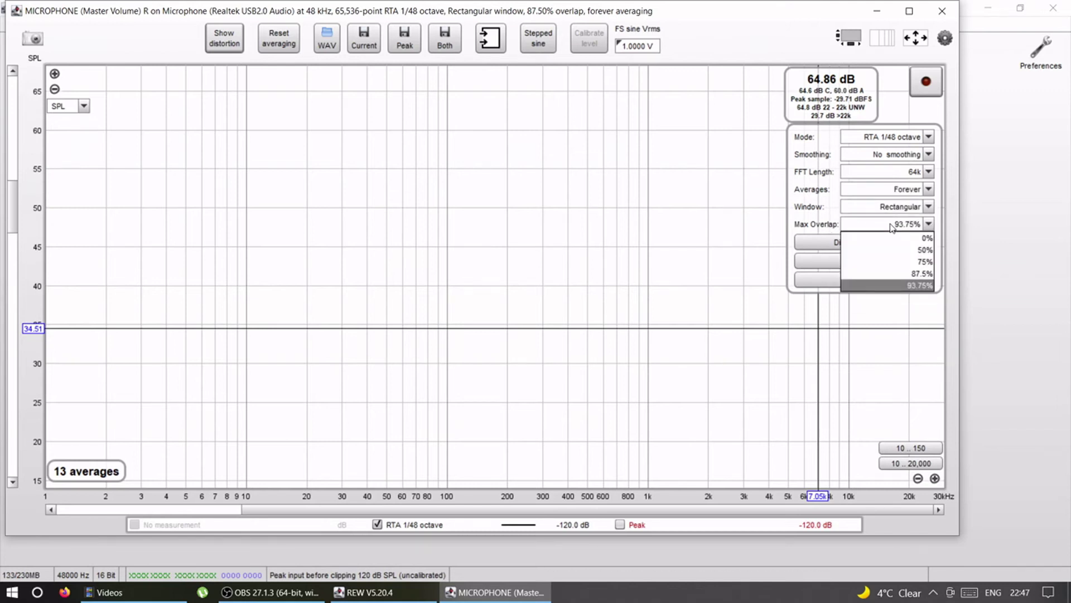
{"action": "left_click", "coordinate": [891, 225]}
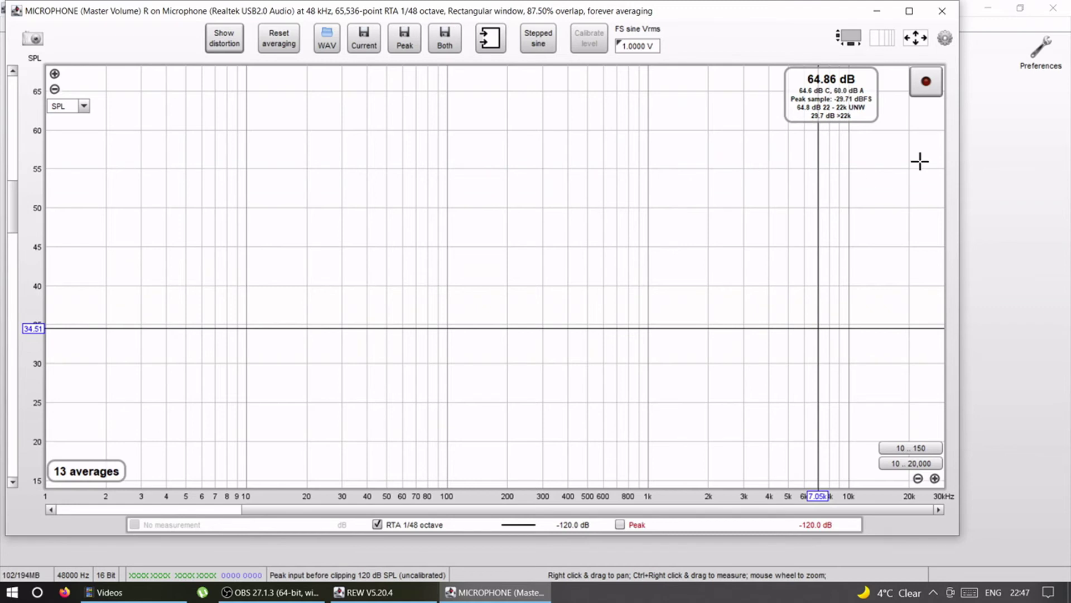
{"action": "left_click", "coordinate": [925, 90]}
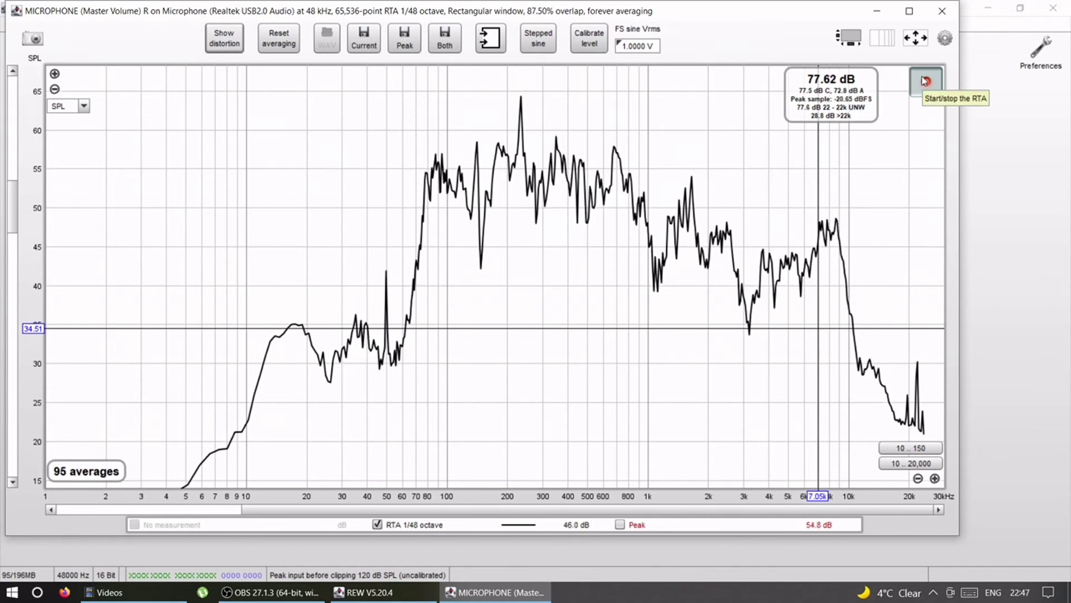
Stop the RTA at 105 averages and save the trace as measurement Feb 24 22:48:10.
{"action": "left_click", "coordinate": [924, 80]}
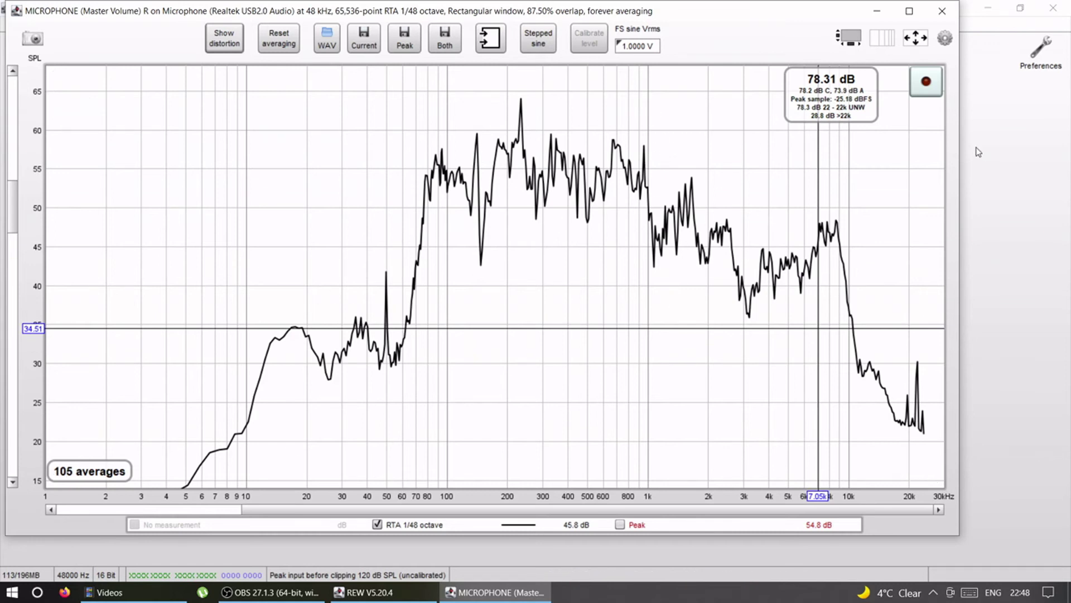
{"action": "left_click", "coordinate": [365, 42]}
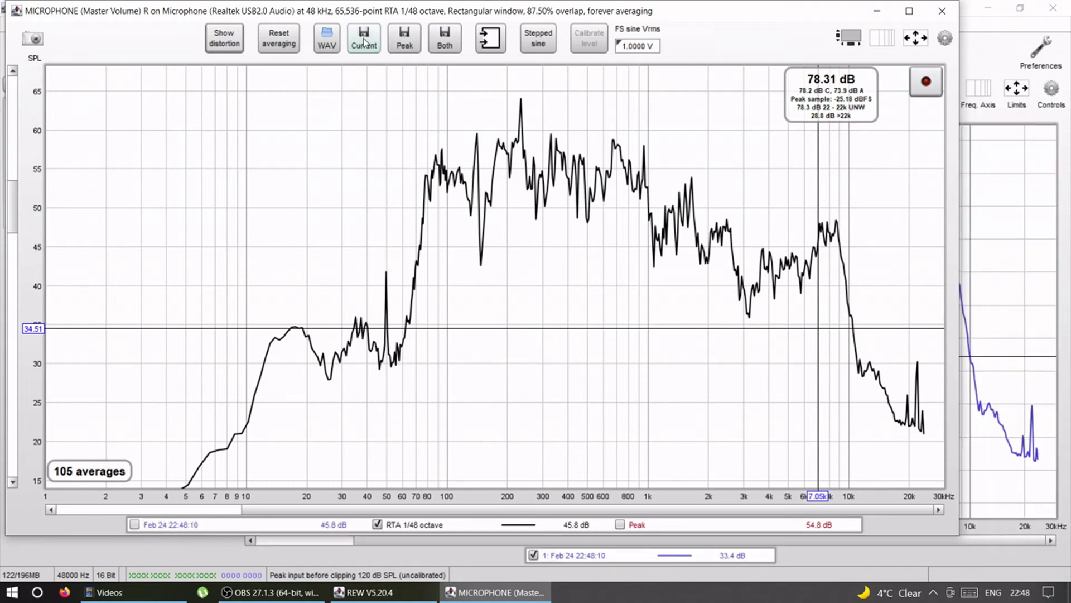
Close the RTA window and view the first saved measurement in the All SPL graph.
{"action": "left_click", "coordinate": [942, 10]}
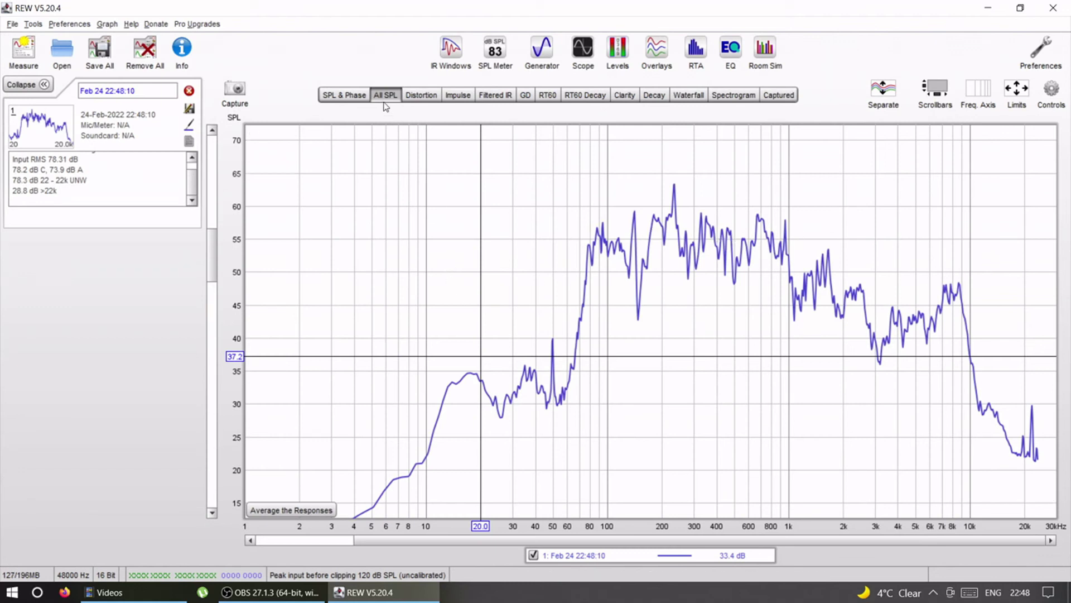
{"action": "left_click", "coordinate": [350, 98]}
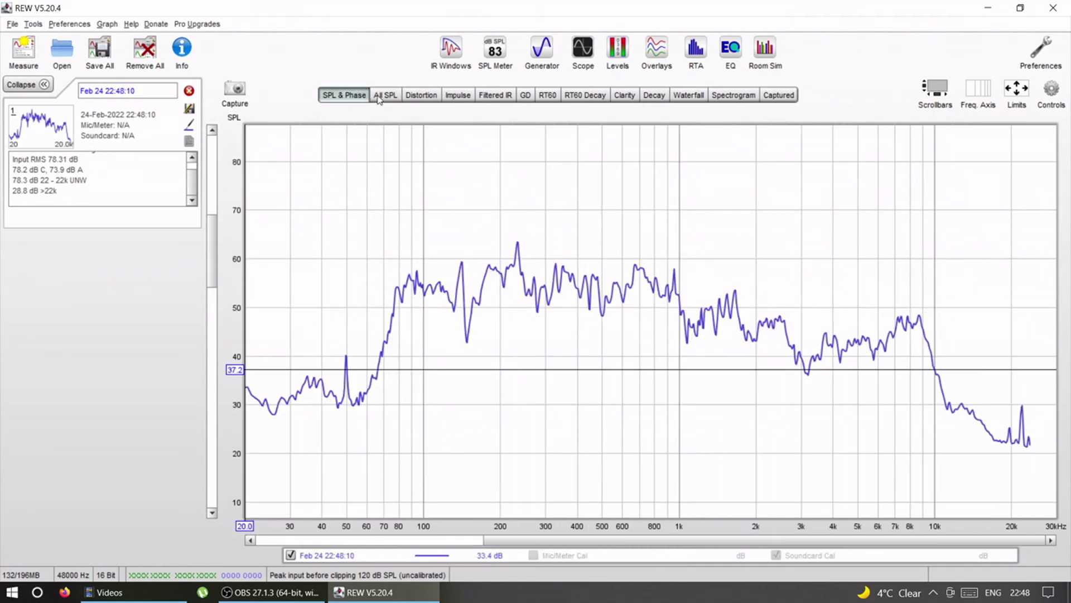
{"action": "left_click", "coordinate": [383, 96]}
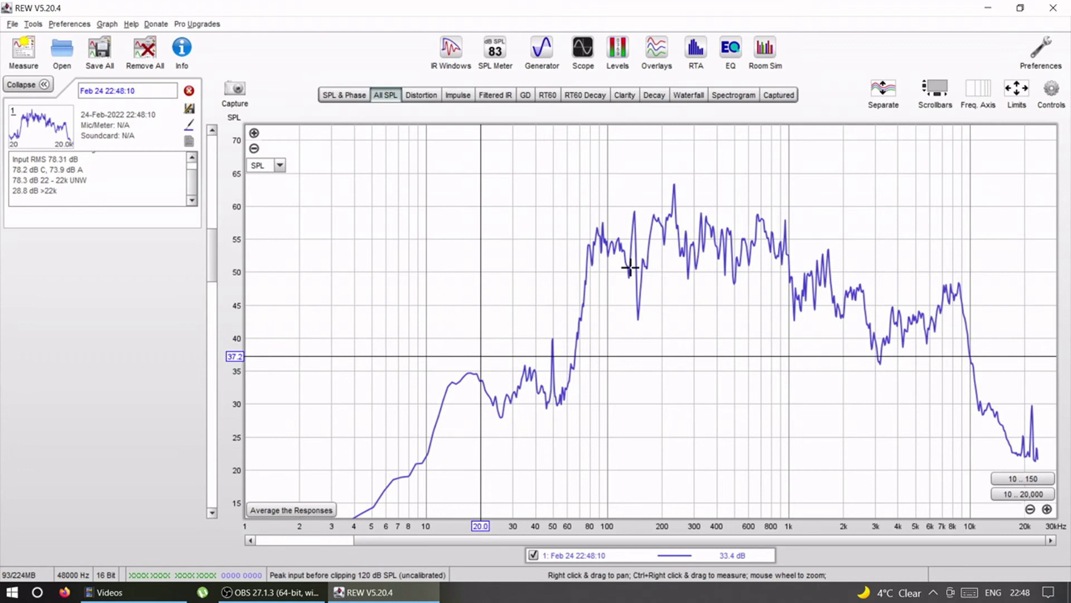
Record a second RTA capture and save it as measurement Feb 24 22:48:27.
{"action": "left_click", "coordinate": [695, 49]}
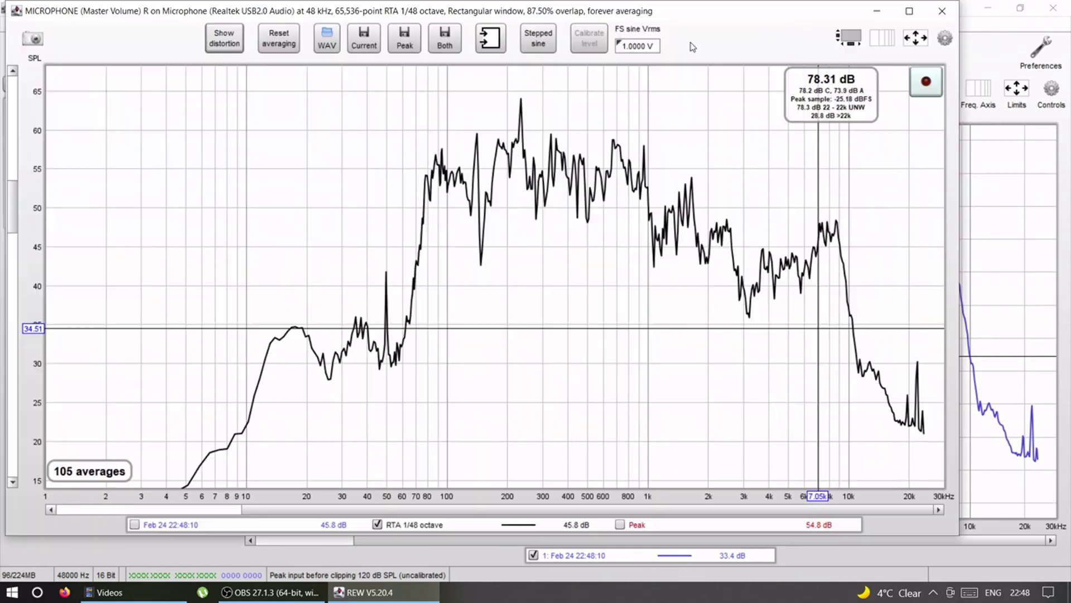
{"action": "left_click", "coordinate": [925, 82]}
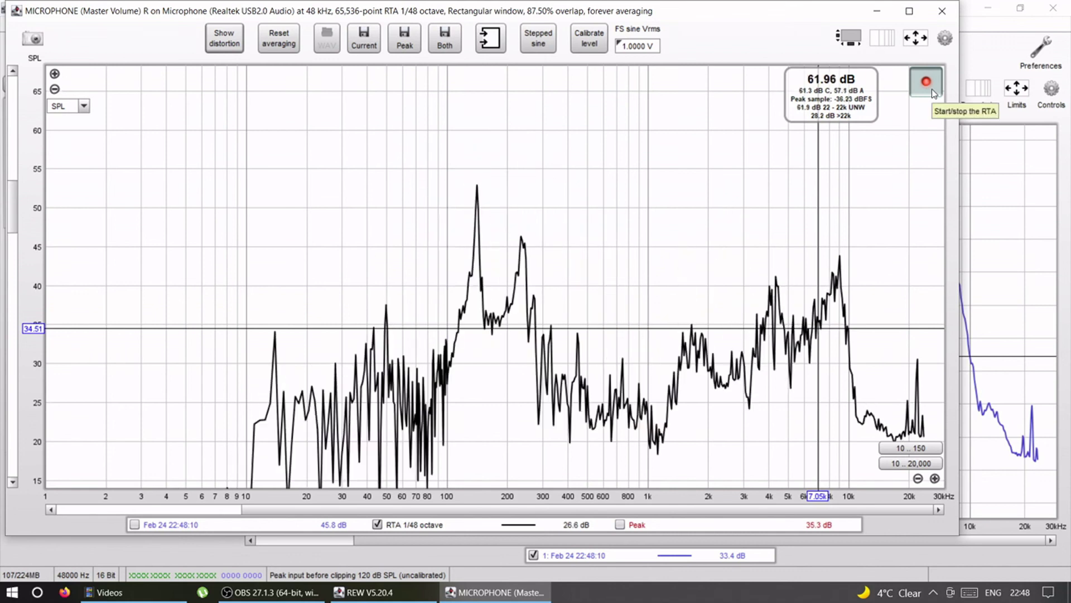
{"action": "left_click", "coordinate": [934, 90]}
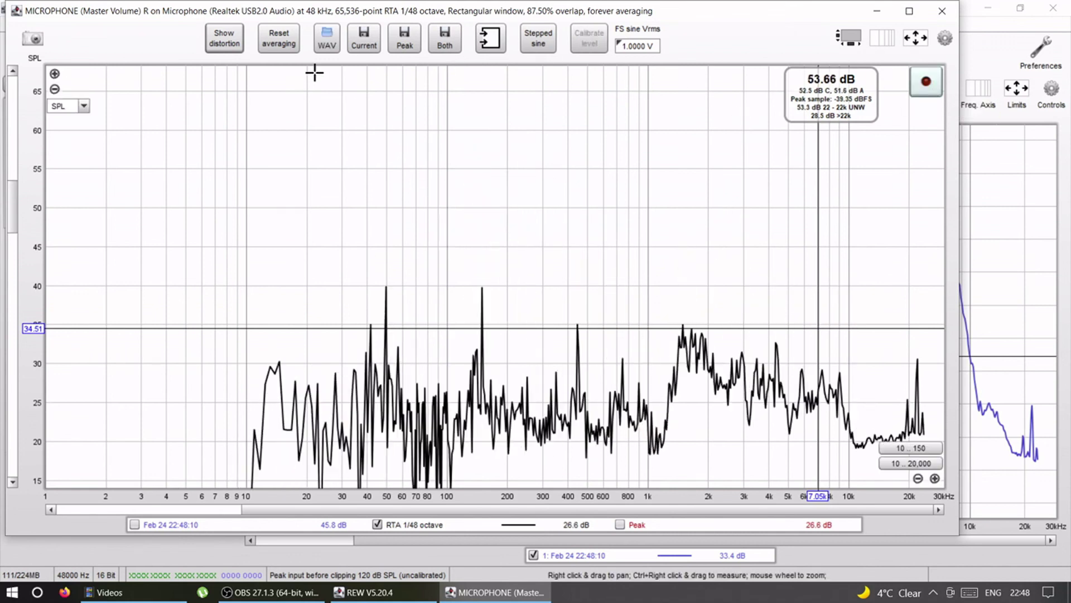
{"action": "left_click", "coordinate": [365, 45]}
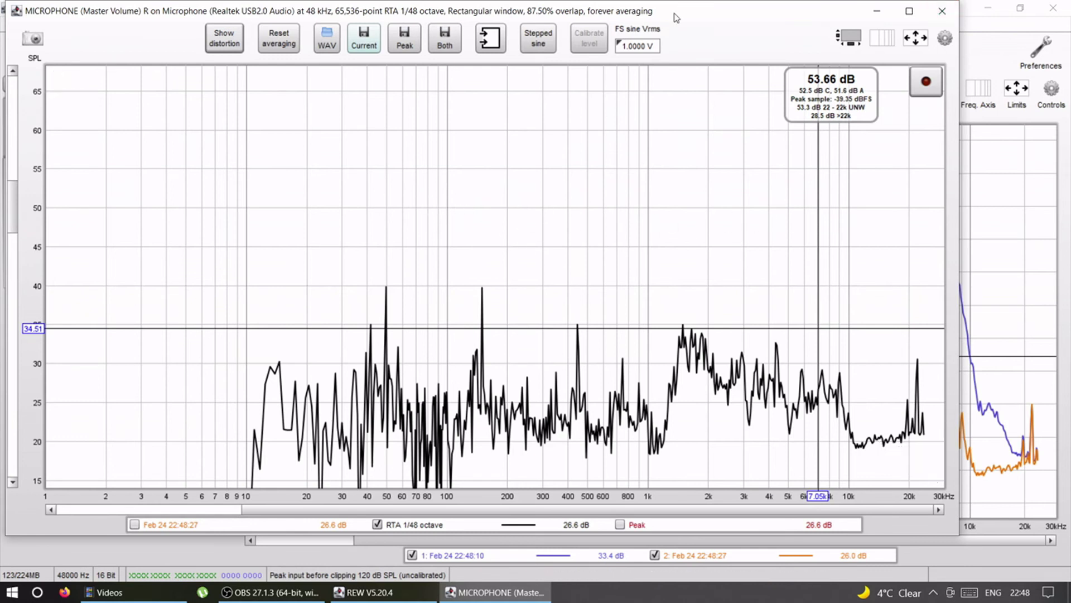
{"action": "left_click", "coordinate": [941, 11]}
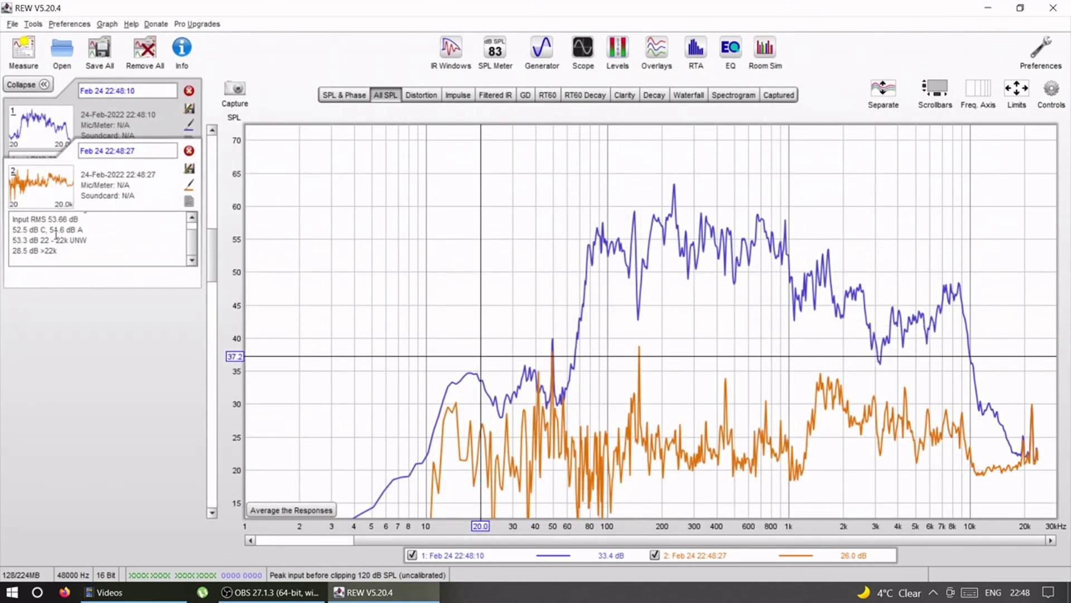
Apply 1/6-octave smoothing to both selected measurements.
{"action": "left_click", "coordinate": [96, 90]}
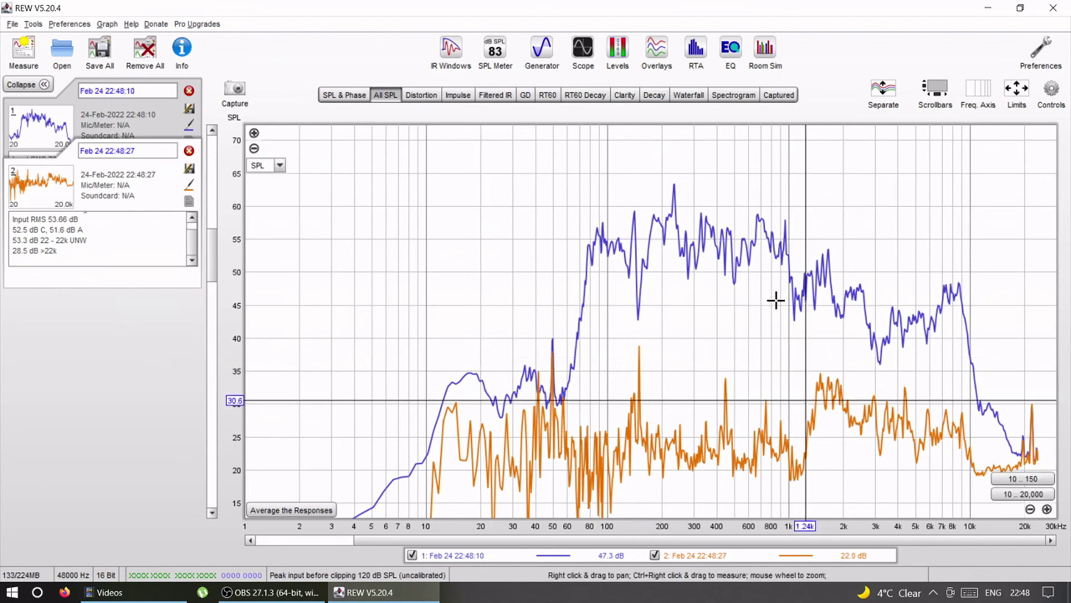
{"action": "left_click", "coordinate": [1051, 92]}
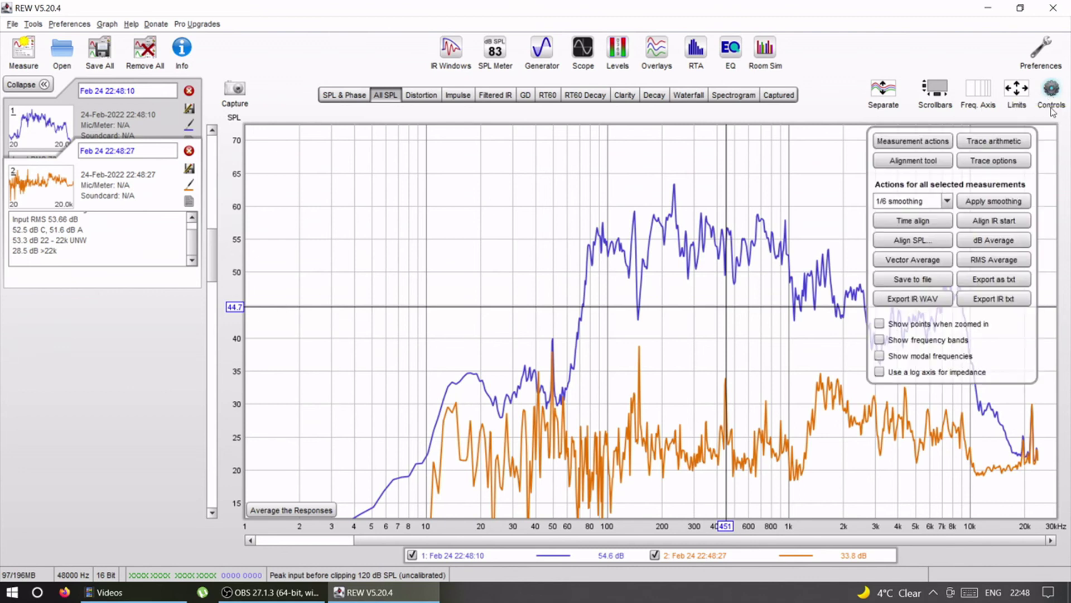
{"action": "left_click", "coordinate": [946, 201]}
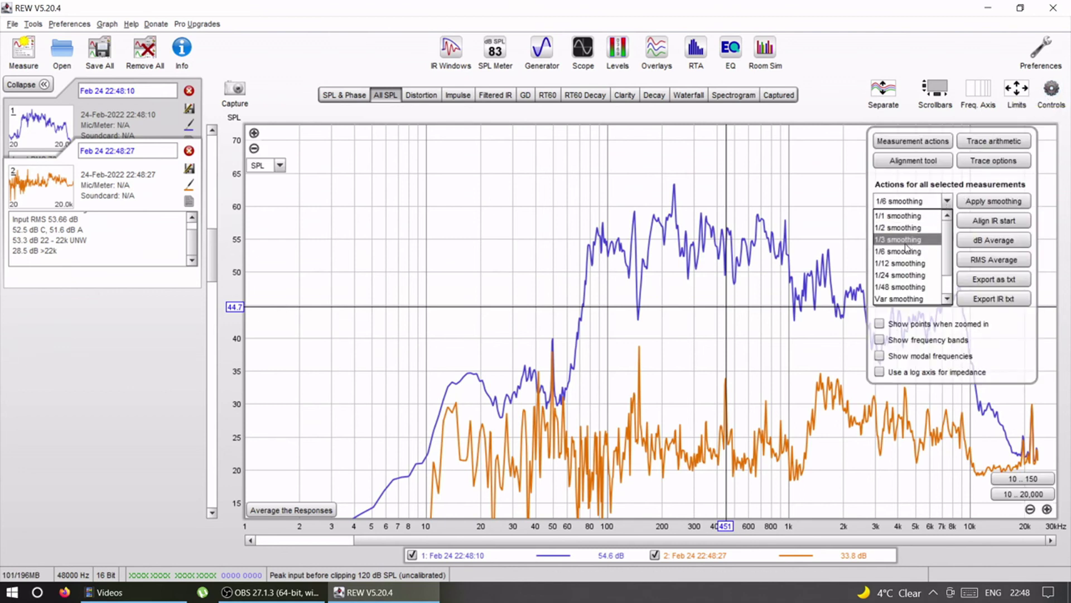
{"action": "left_click", "coordinate": [927, 245]}
{"action": "left_click", "coordinate": [967, 205]}
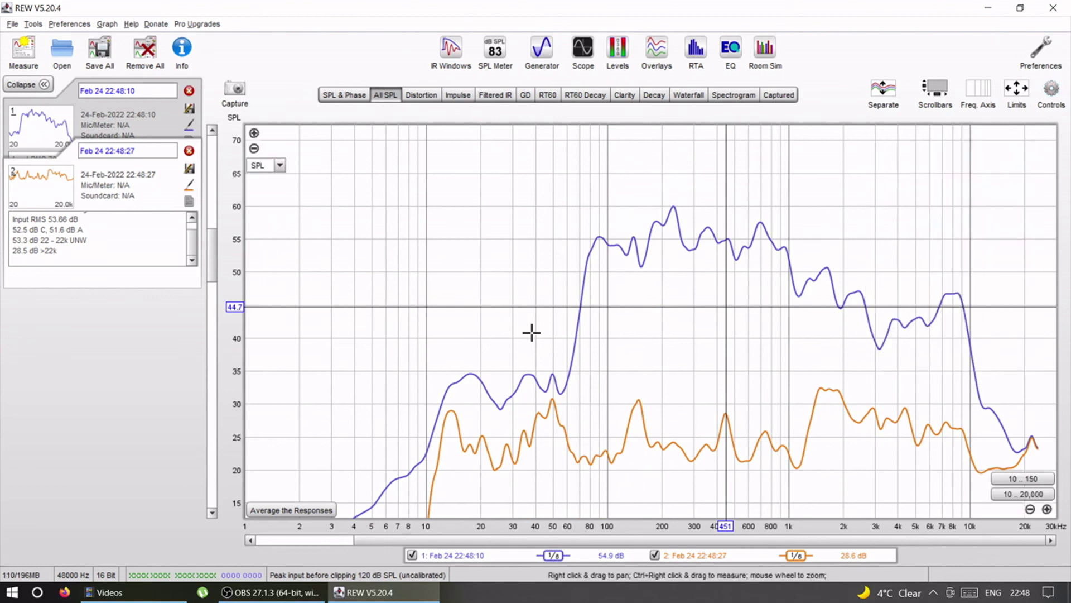
Toggle each measurement's trace off and back on to compare the smoothed curves.
{"action": "left_click", "coordinate": [413, 554]}
{"action": "left_click", "coordinate": [412, 554]}
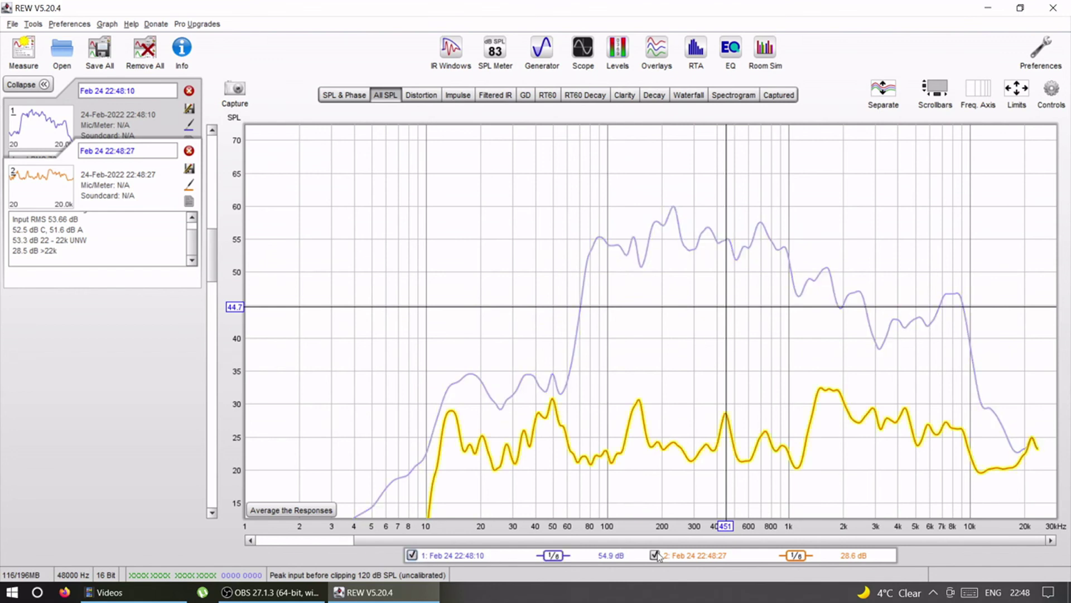
{"action": "left_click", "coordinate": [655, 555]}
{"action": "left_click", "coordinate": [655, 554]}
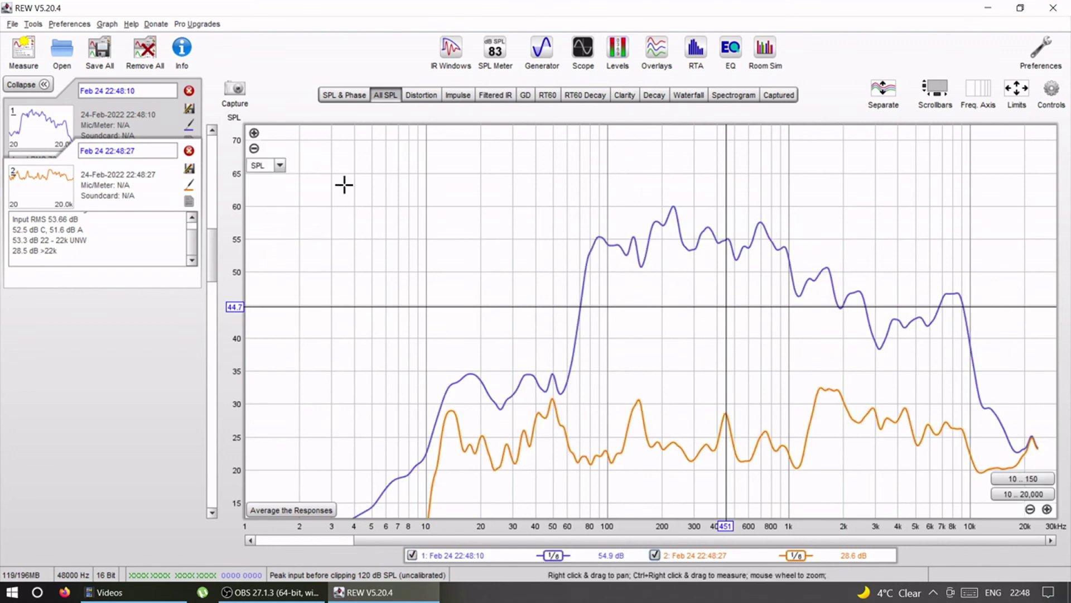